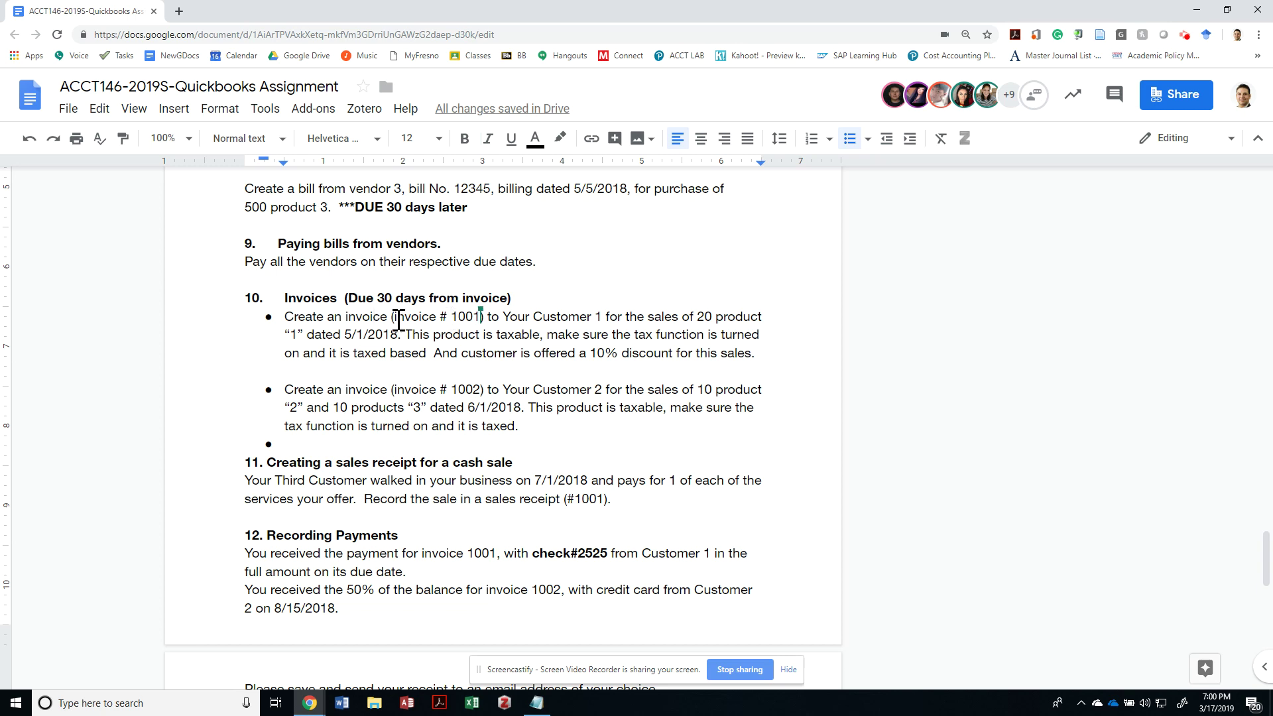
Step: Snap the assignment Doc to the left half, with QuickBooks Expense Transactions on the right
{"action": "key", "text": "super+Left"}
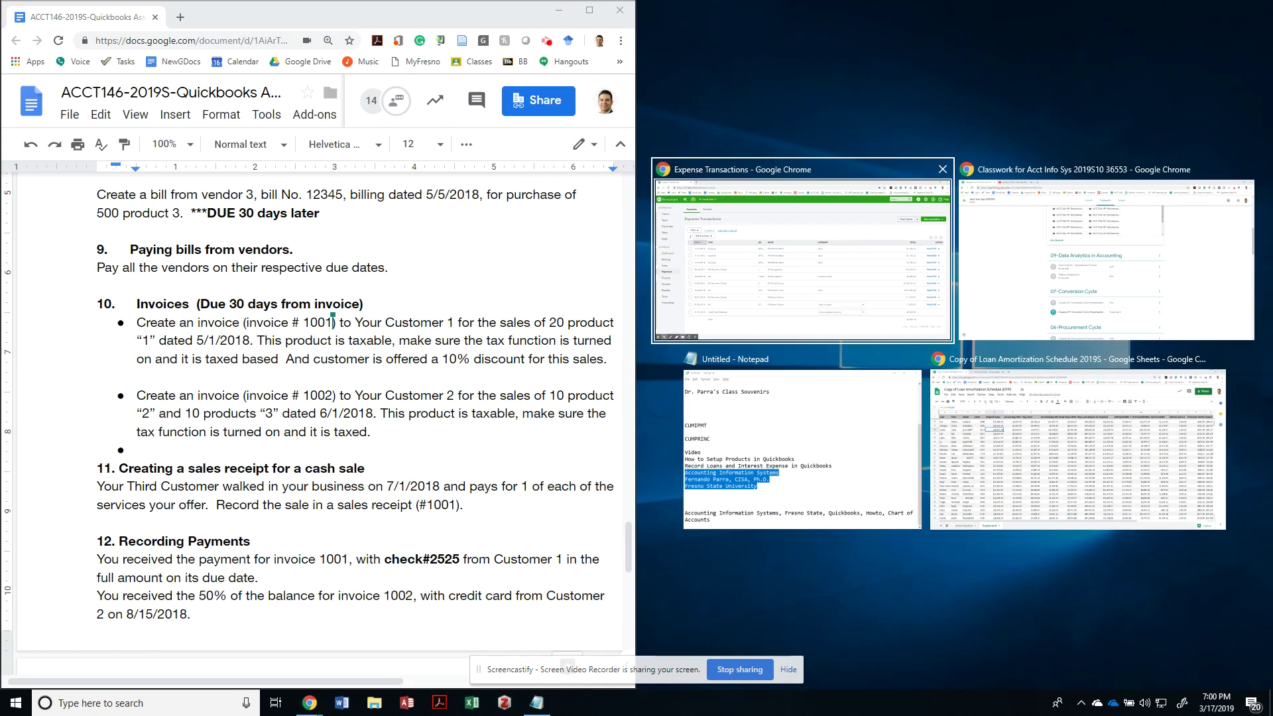
{"action": "key", "text": "Return"}
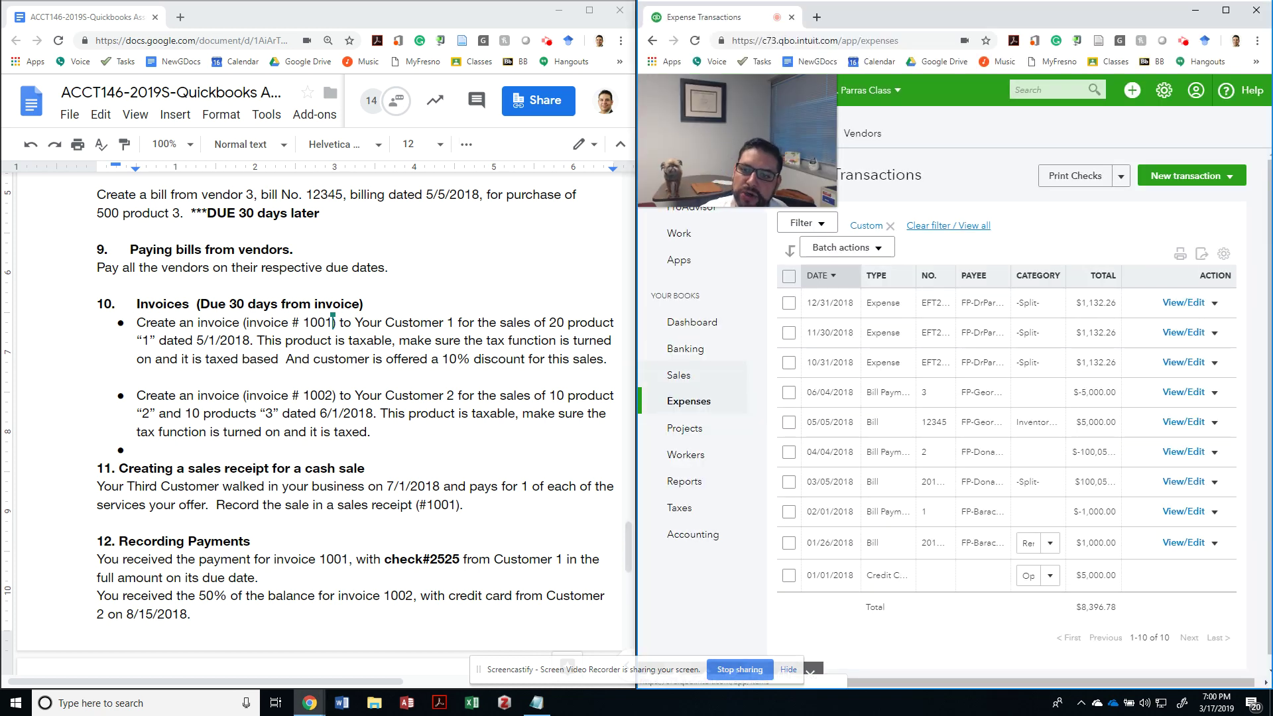
{"action": "mouse_move", "coordinate": [679, 375]}
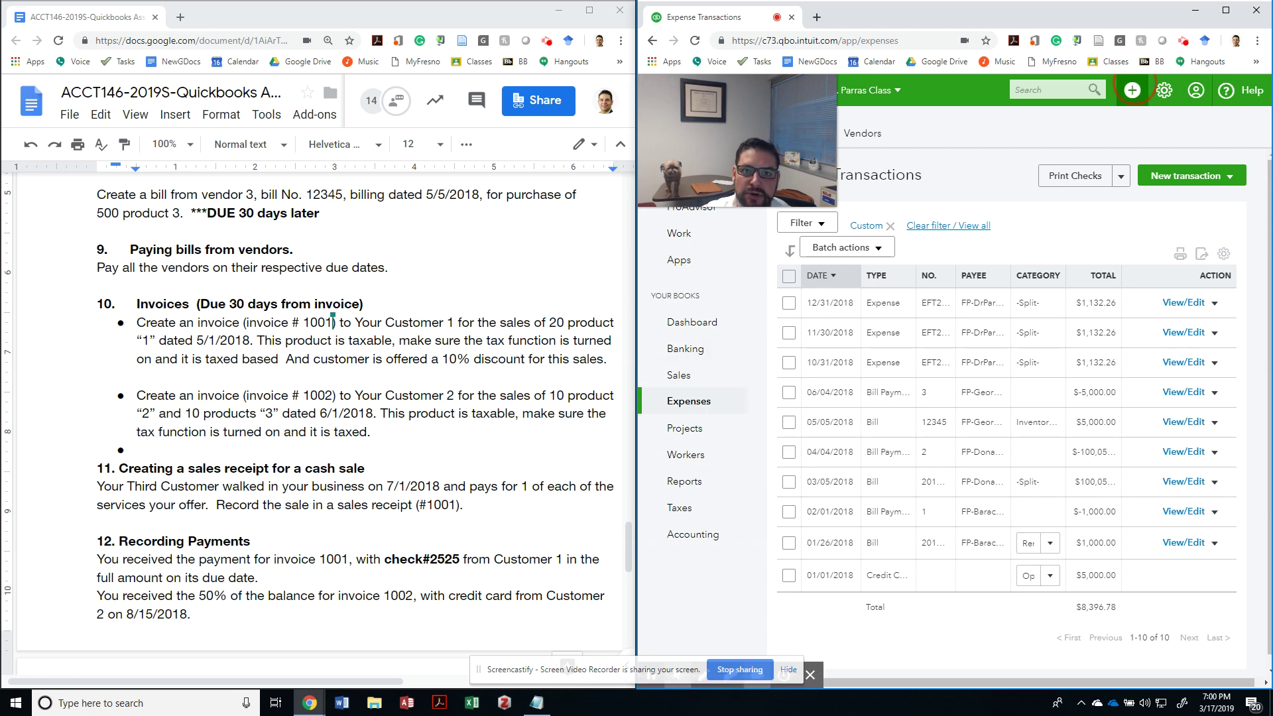
Step: Create a new blank invoice, #1015, from the + Create menu
{"action": "left_click", "coordinate": [1132, 90]}
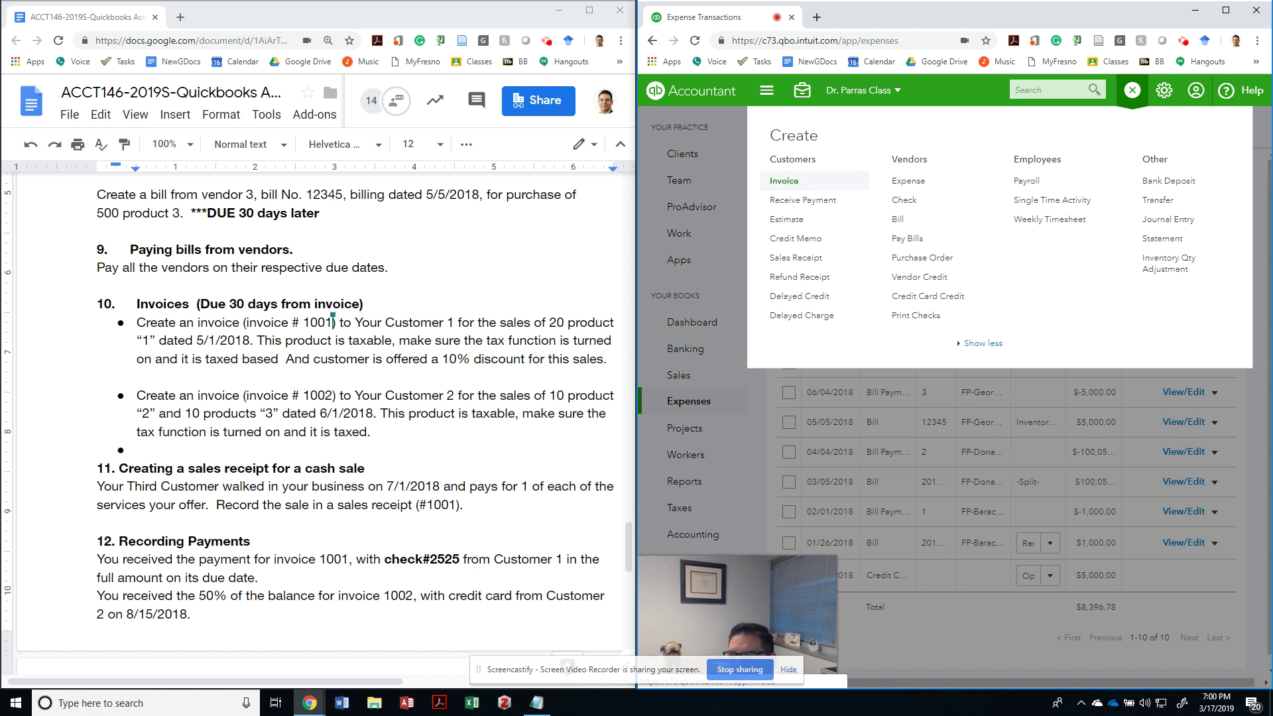
{"action": "left_click", "coordinate": [836, 185]}
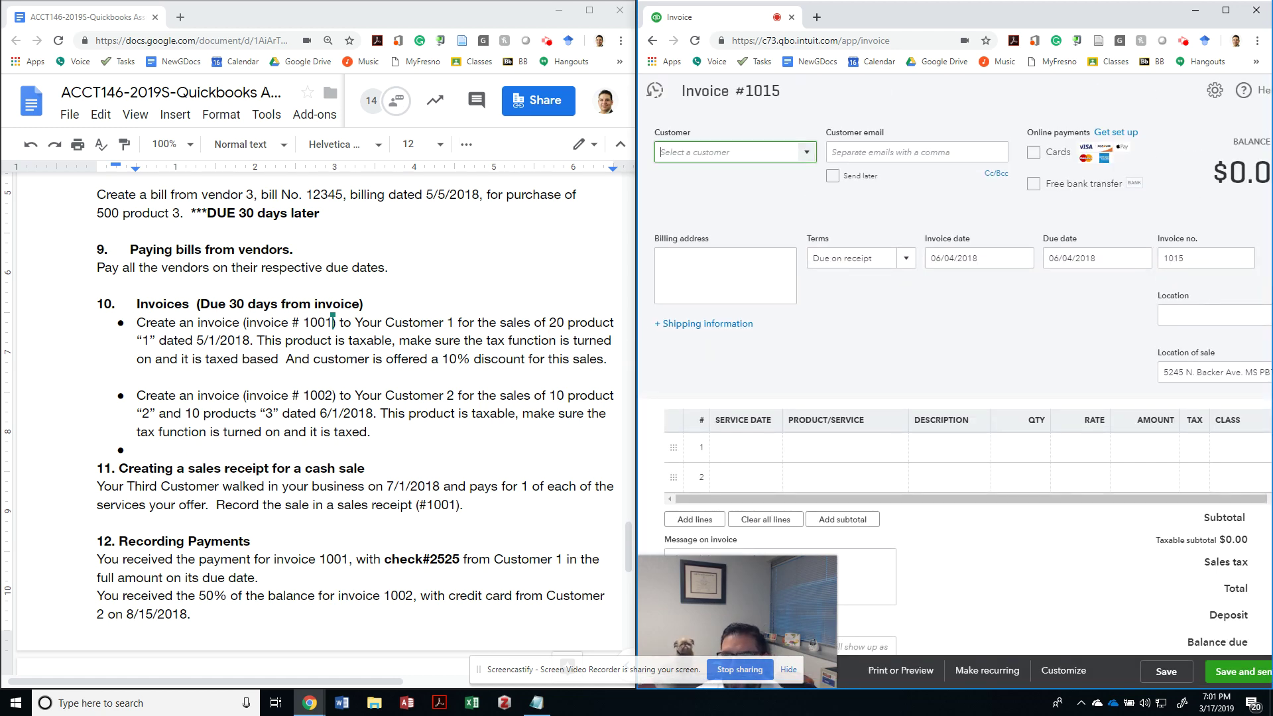
Step: Assign the invoice to the FP customer and check the invoice 1001 instructions
{"action": "left_click", "coordinate": [807, 153]}
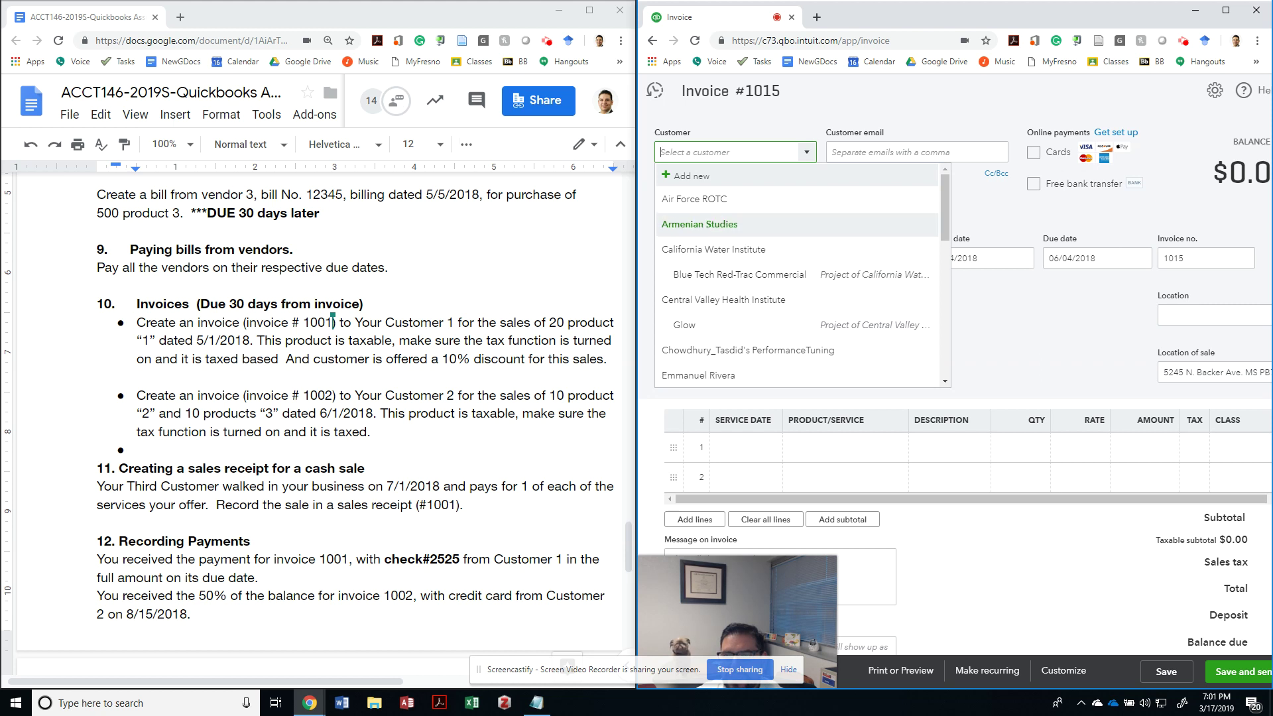
{"action": "type", "text": "fp"}
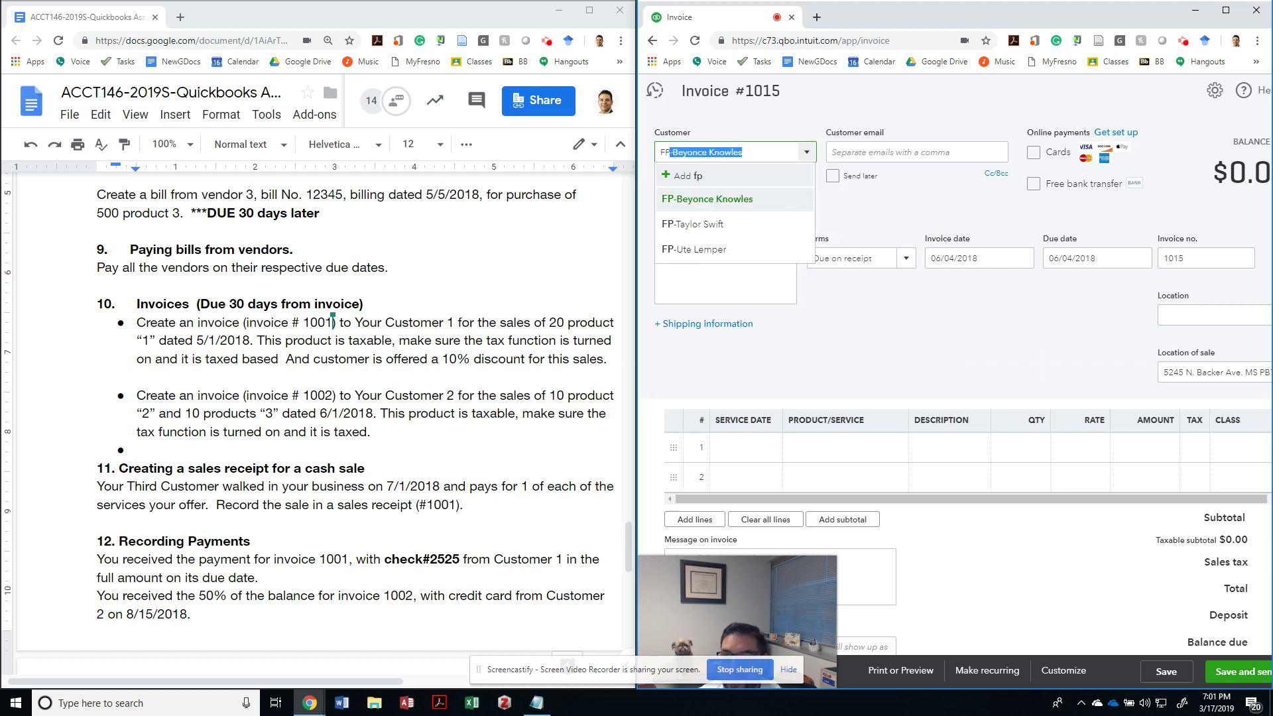
{"action": "key", "text": "Return"}
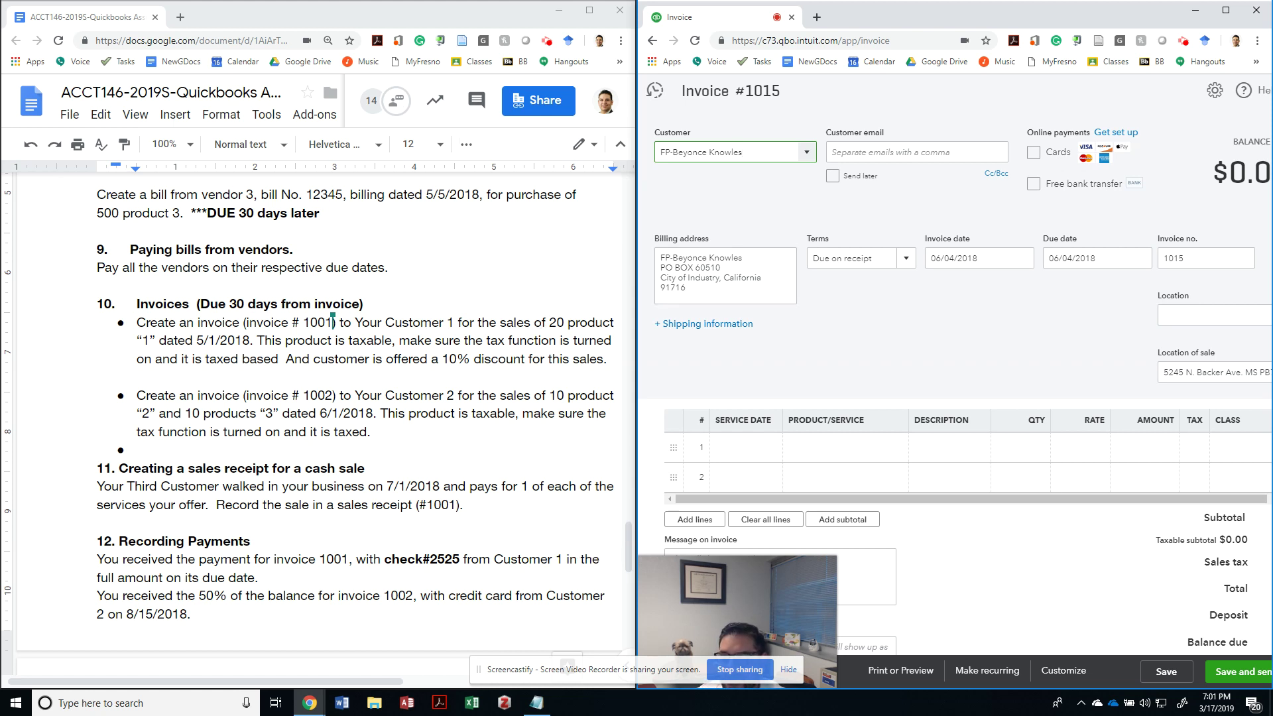
{"action": "left_click", "coordinate": [546, 323]}
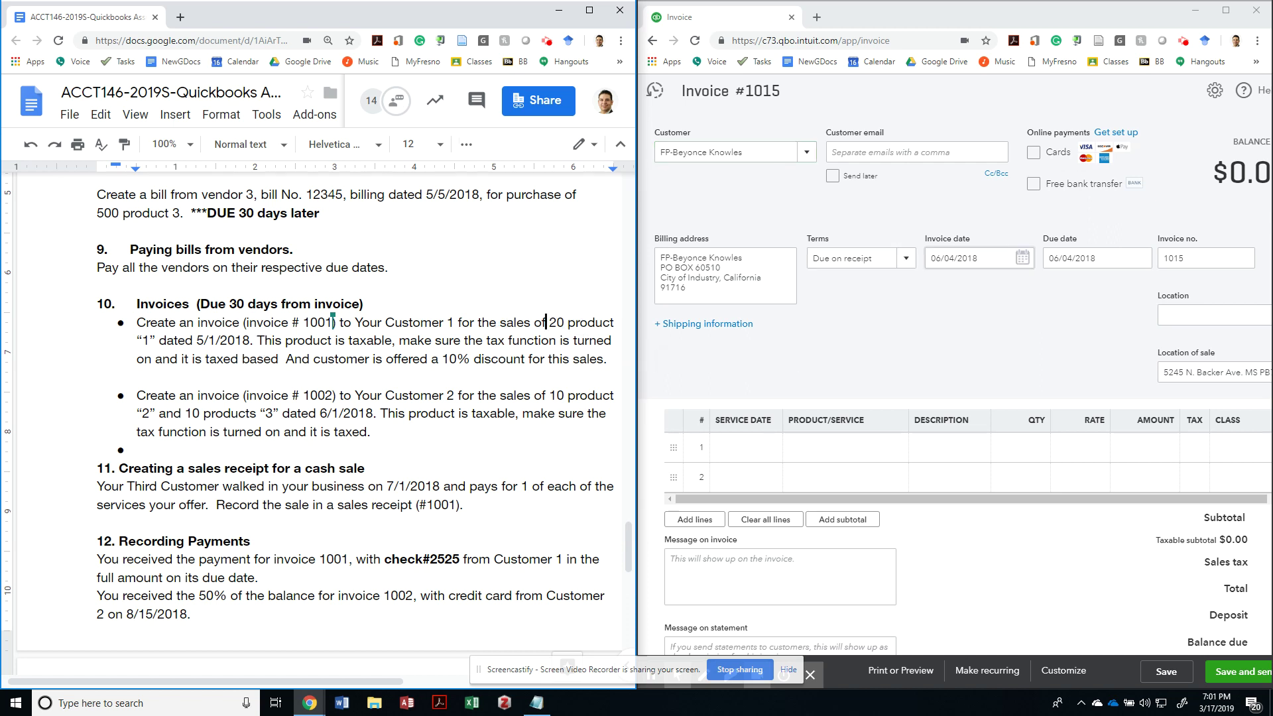
Step: Set the invoice date to 05/01/2018 so the due date follows
{"action": "left_click", "coordinate": [879, 258]}
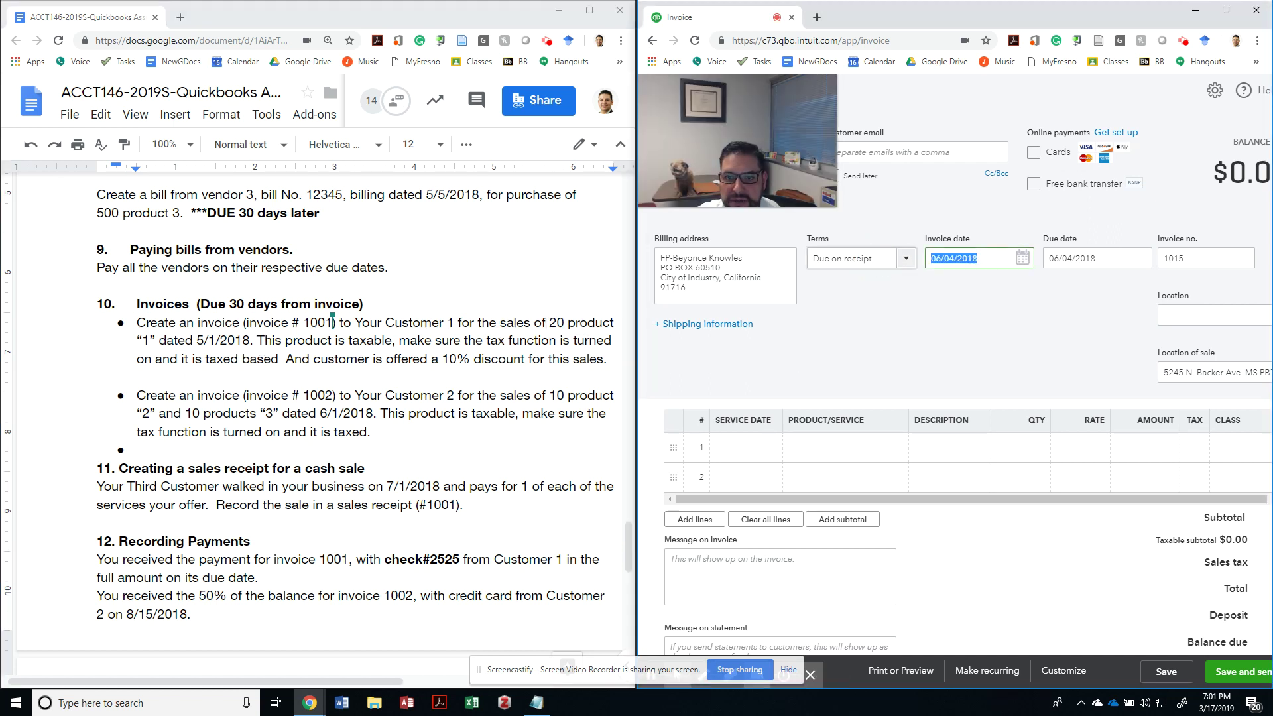
{"action": "type", "text": "5/01/2018"}
{"action": "key", "text": "Tab"}
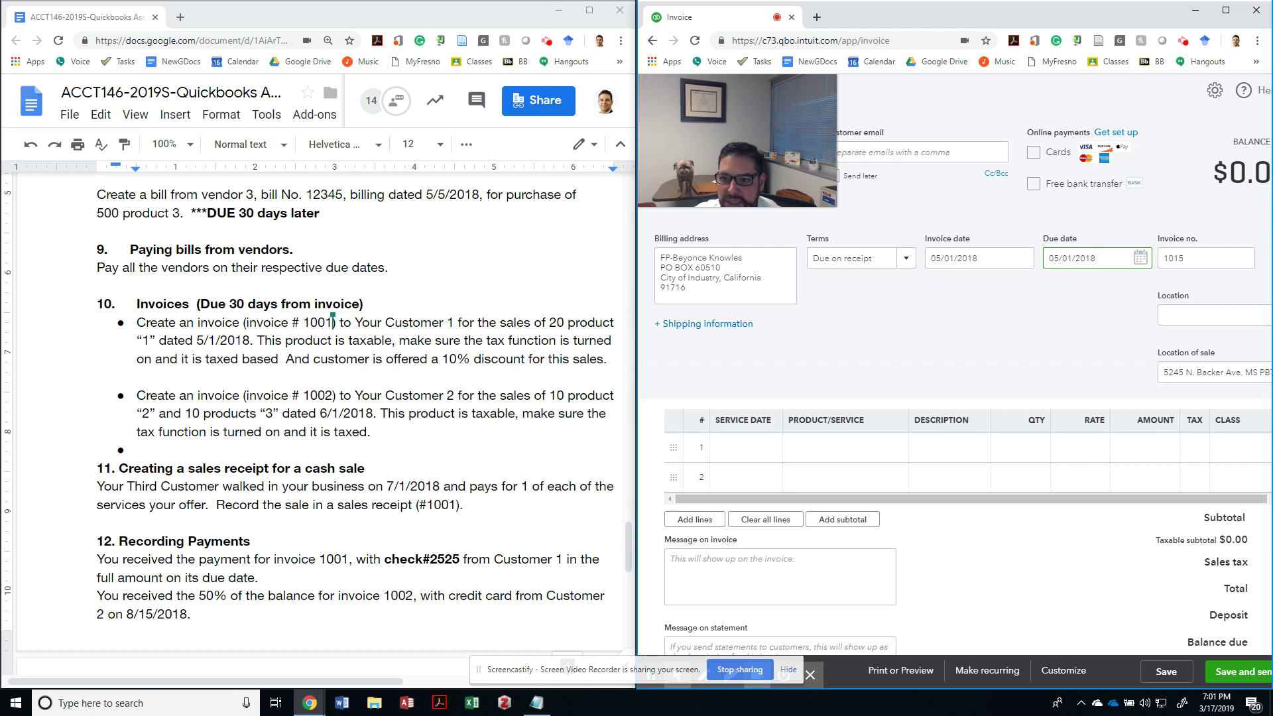
{"action": "scroll", "coordinate": [955, 397], "scroll_direction": "down", "scroll_amount": 2}
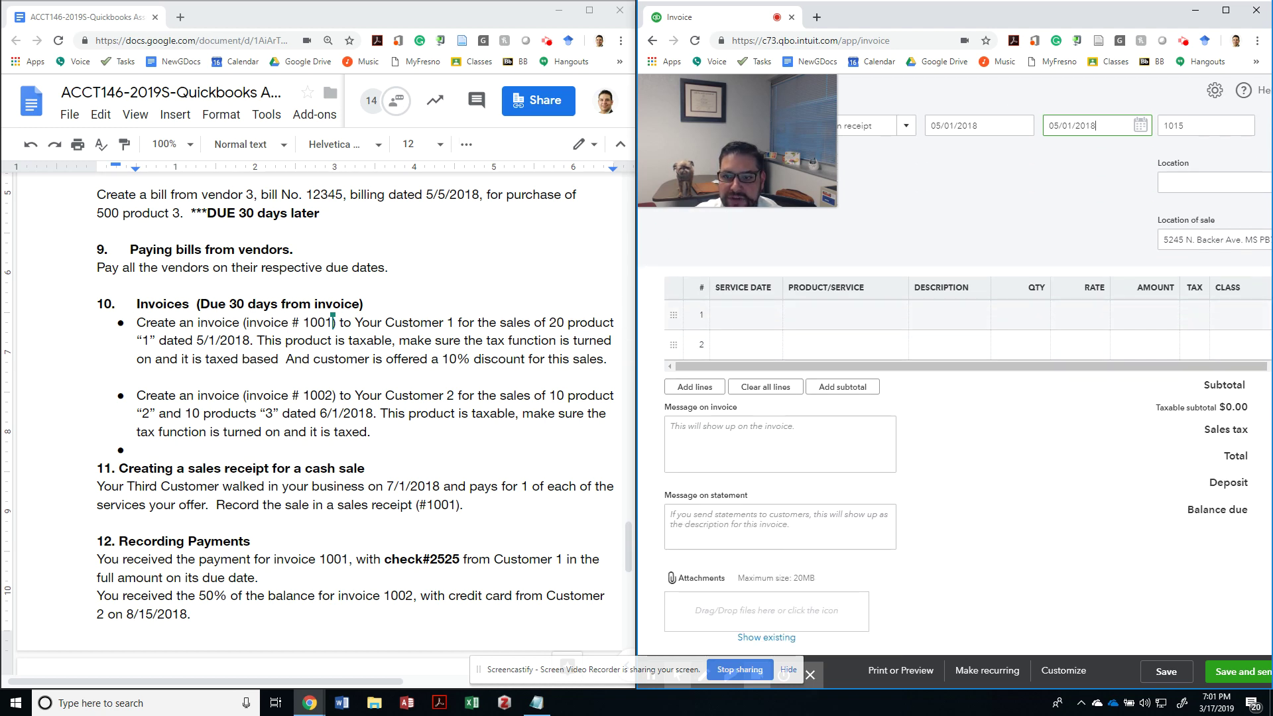
{"action": "scroll", "coordinate": [955, 398], "scroll_direction": "up", "scroll_amount": 2}
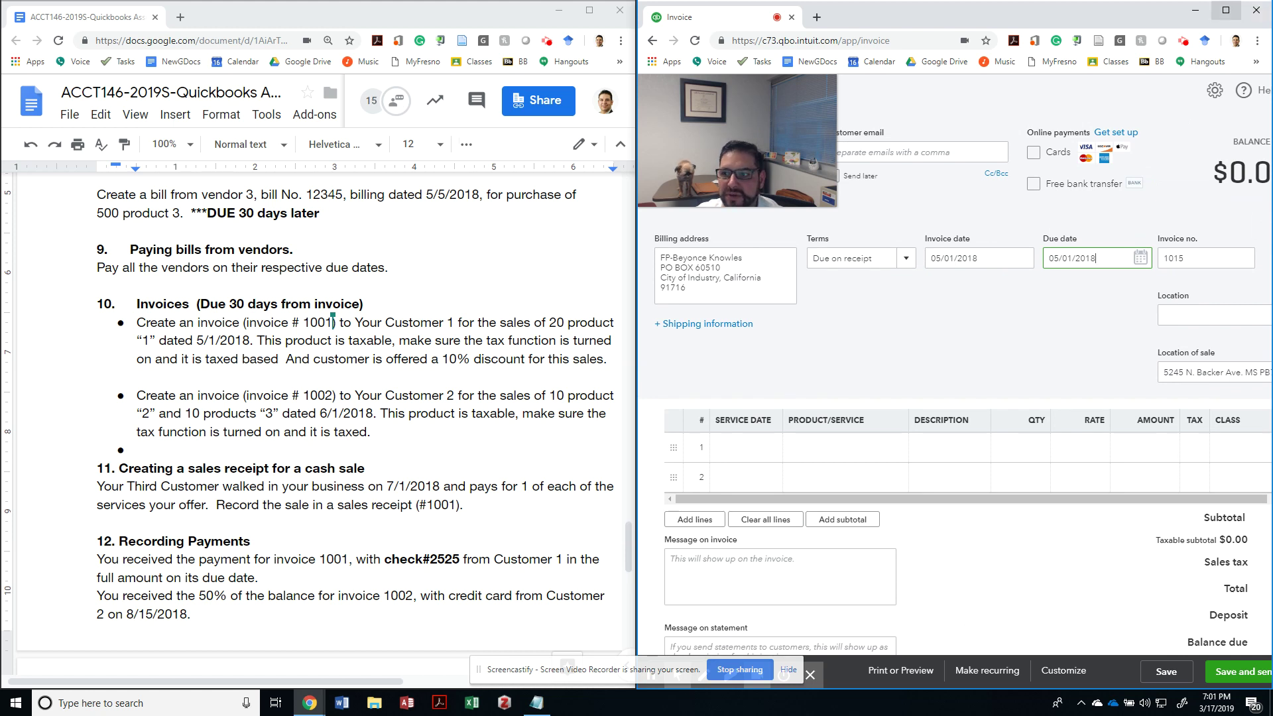
Step: Fill line 1 with 20 FP-Quickbooks Software at 300, totalling 6,000.00, and maximize the window
{"action": "left_click", "coordinate": [842, 449]}
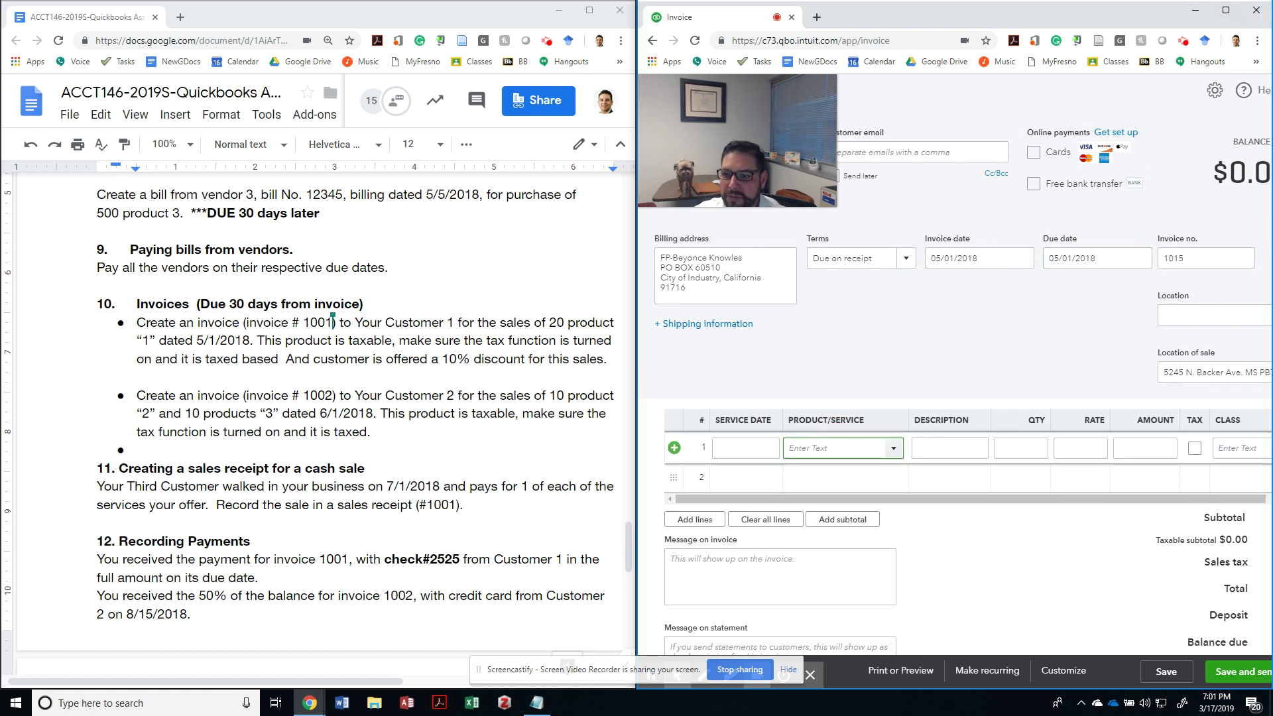
{"action": "left_click", "coordinate": [894, 448]}
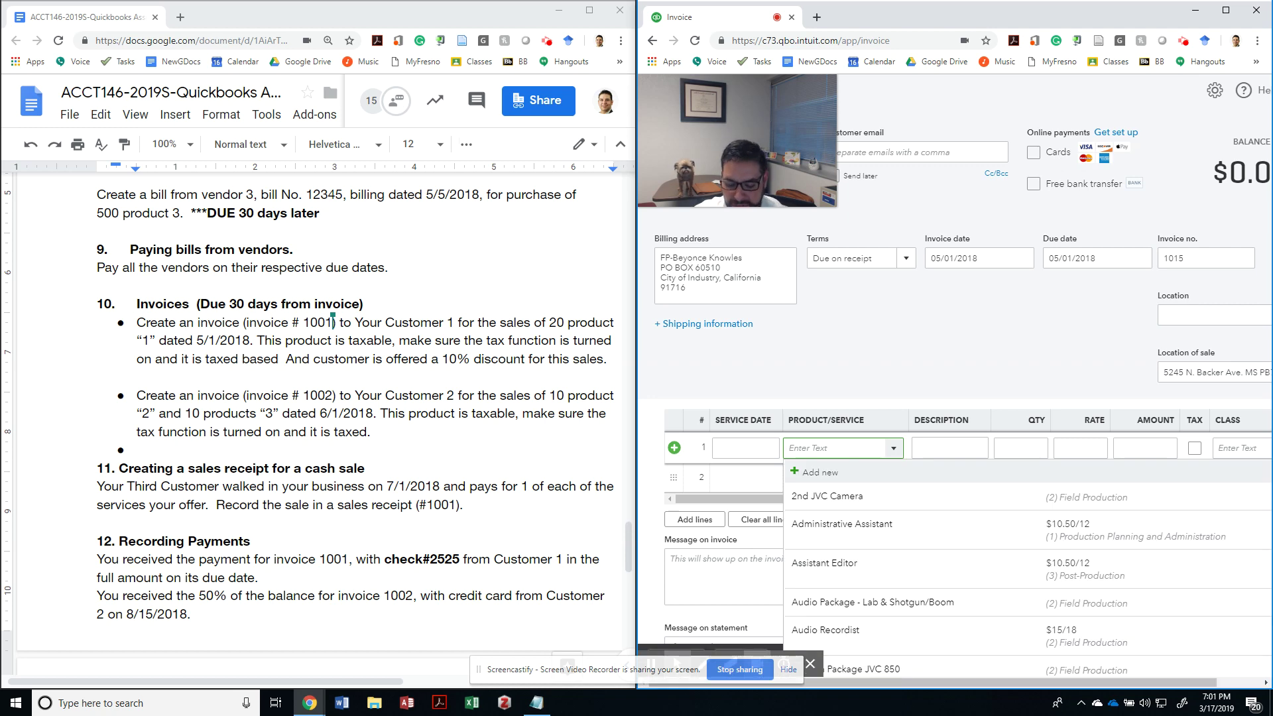
{"action": "type", "text": "fp"}
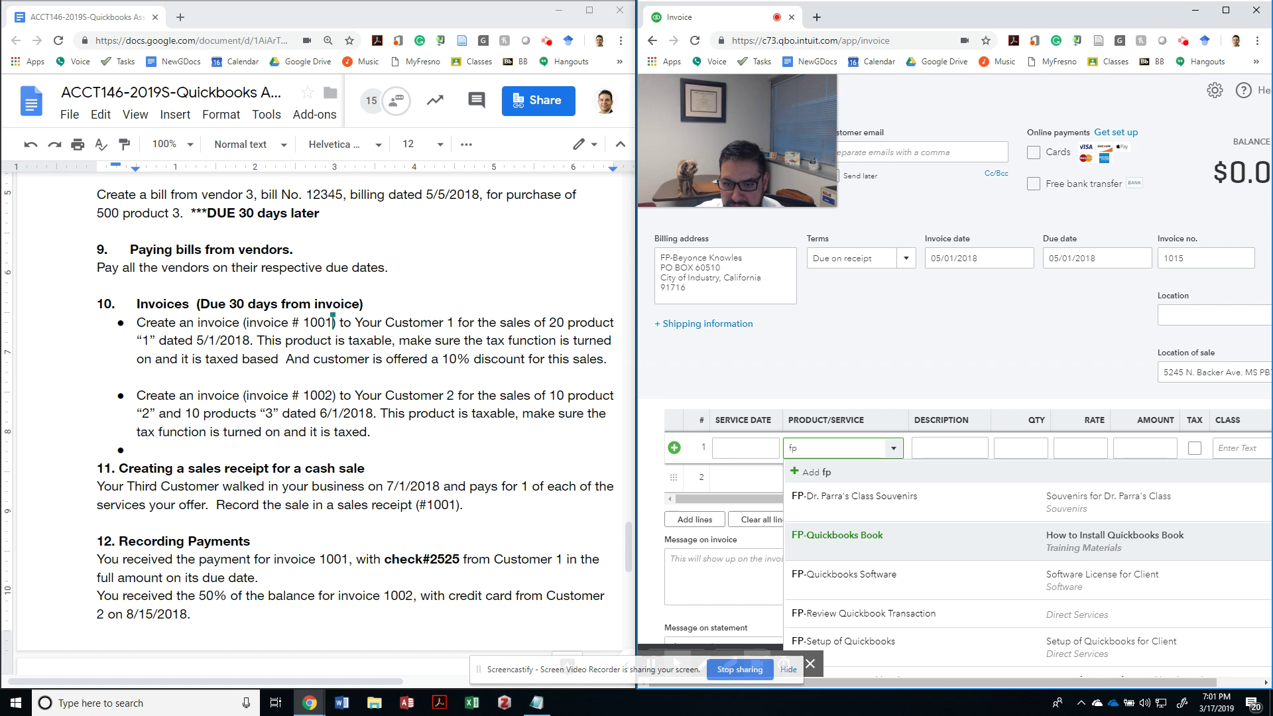
{"action": "key", "text": "Down"}
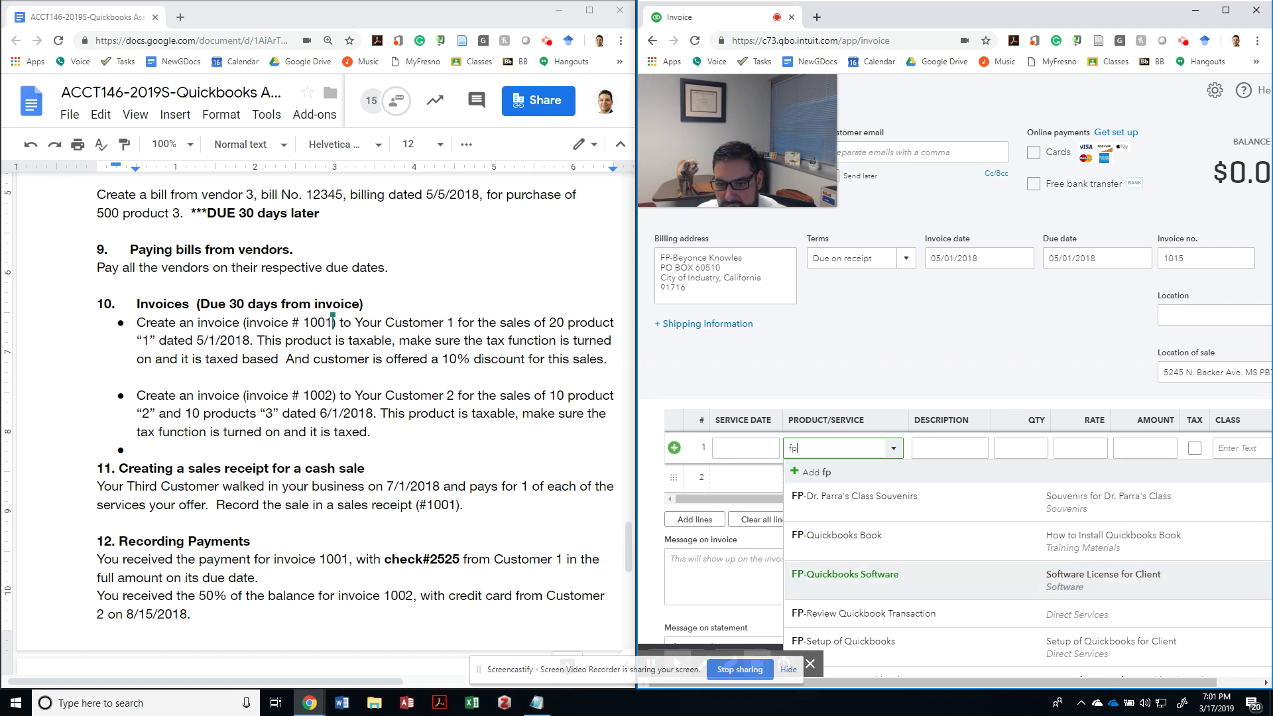
{"action": "left_click", "coordinate": [860, 570]}
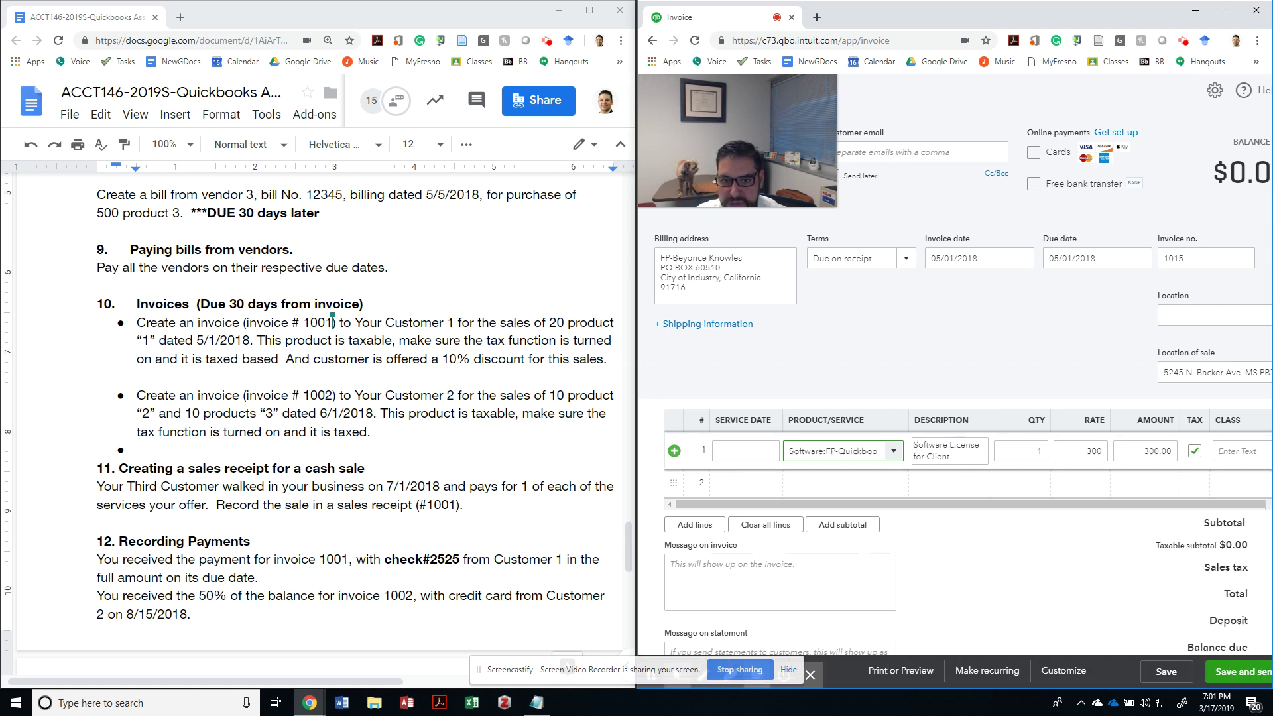
{"action": "left_click", "coordinate": [1040, 451]}
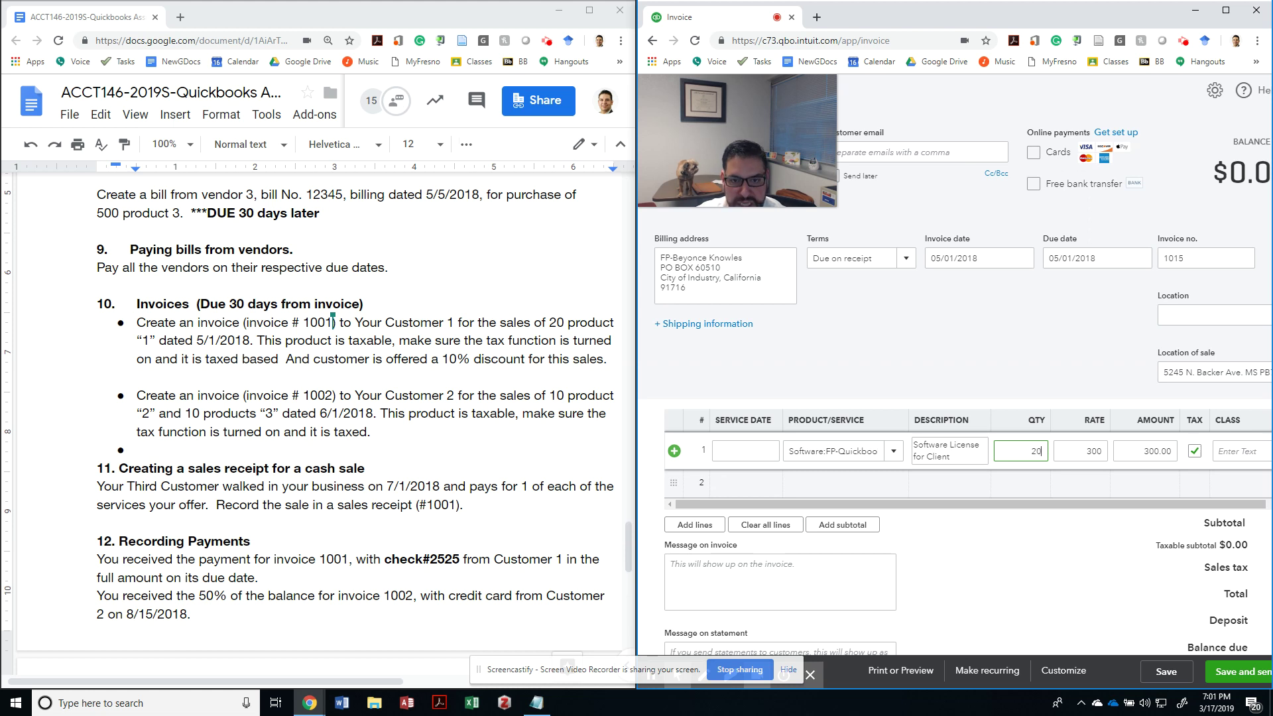
{"action": "key", "text": "Tab"}
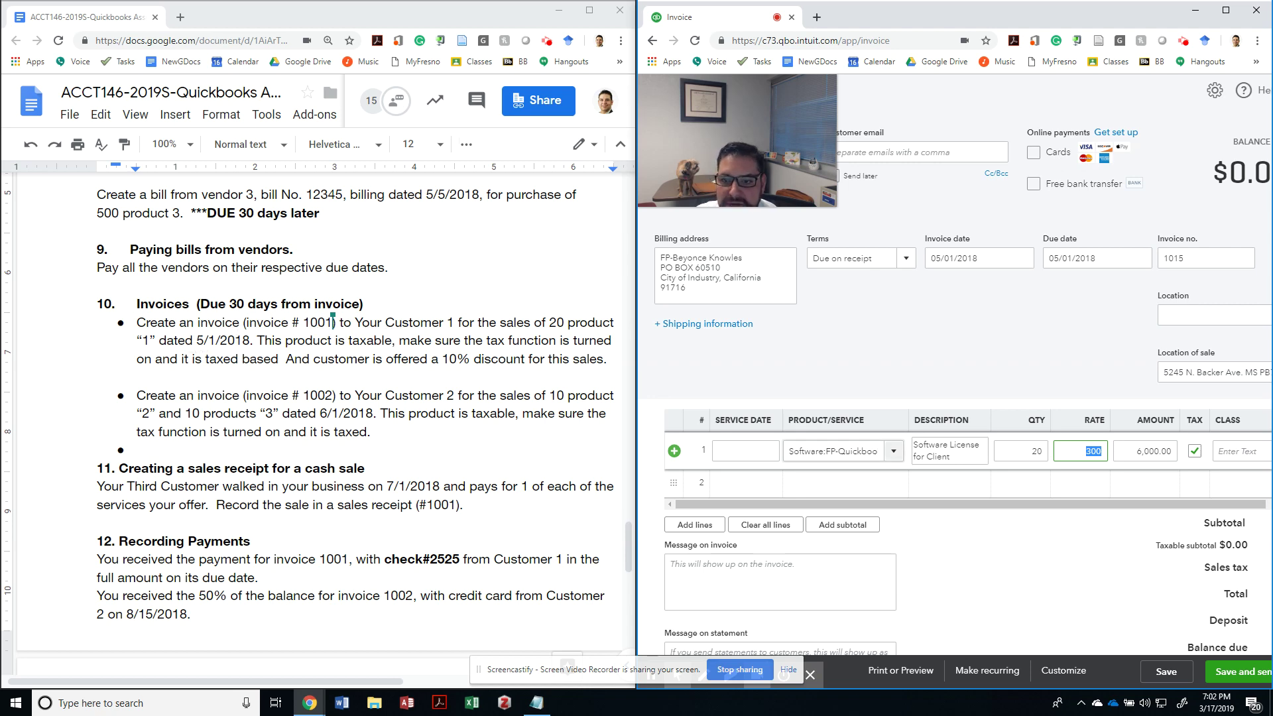
{"action": "left_click", "coordinate": [1226, 10]}
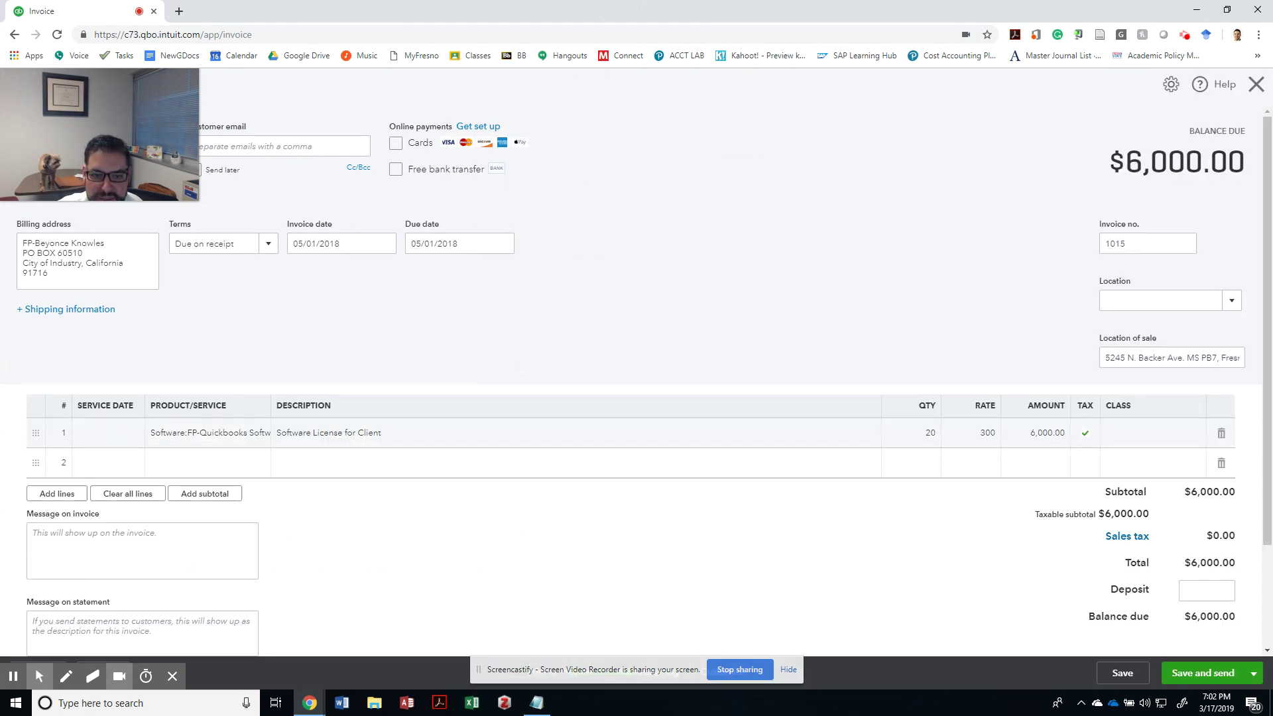
Step: Save the $6,000 invoice 1015 and bring up the gear's sales-form customisation panel
{"action": "scroll", "coordinate": [637, 381], "scroll_direction": "down", "scroll_amount": 3}
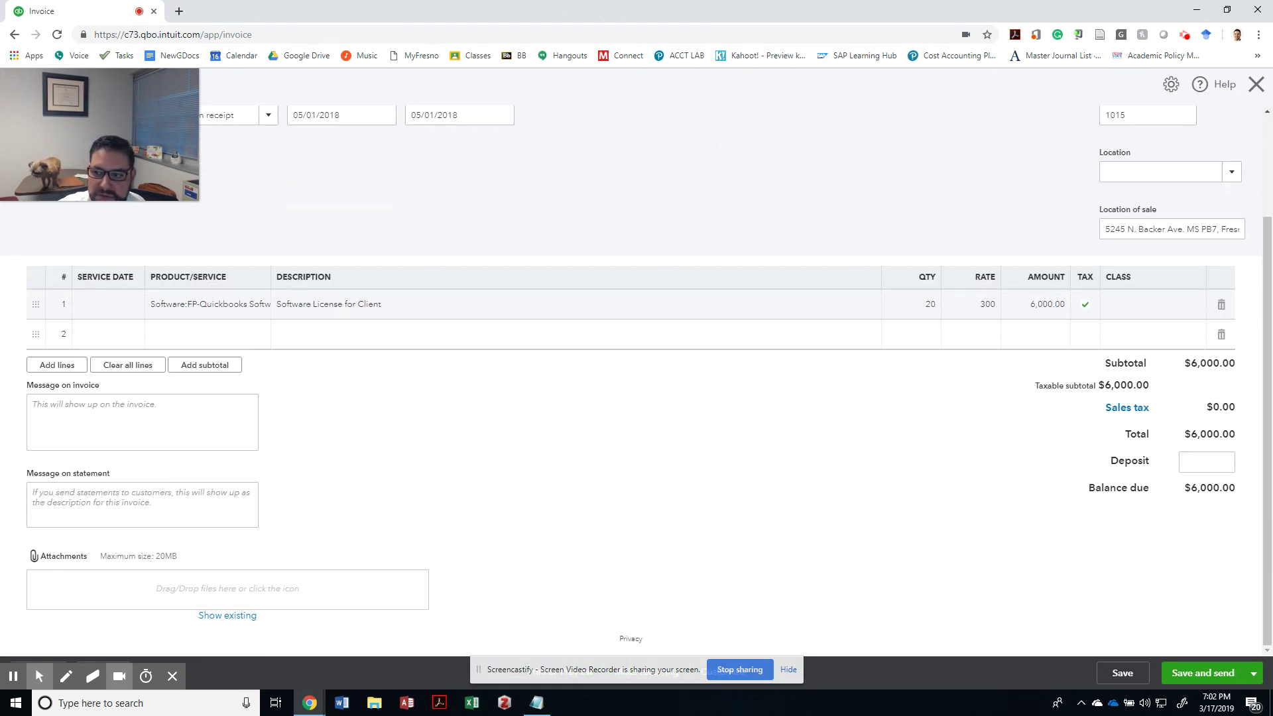
{"action": "scroll", "coordinate": [636, 381], "scroll_direction": "up", "scroll_amount": 3}
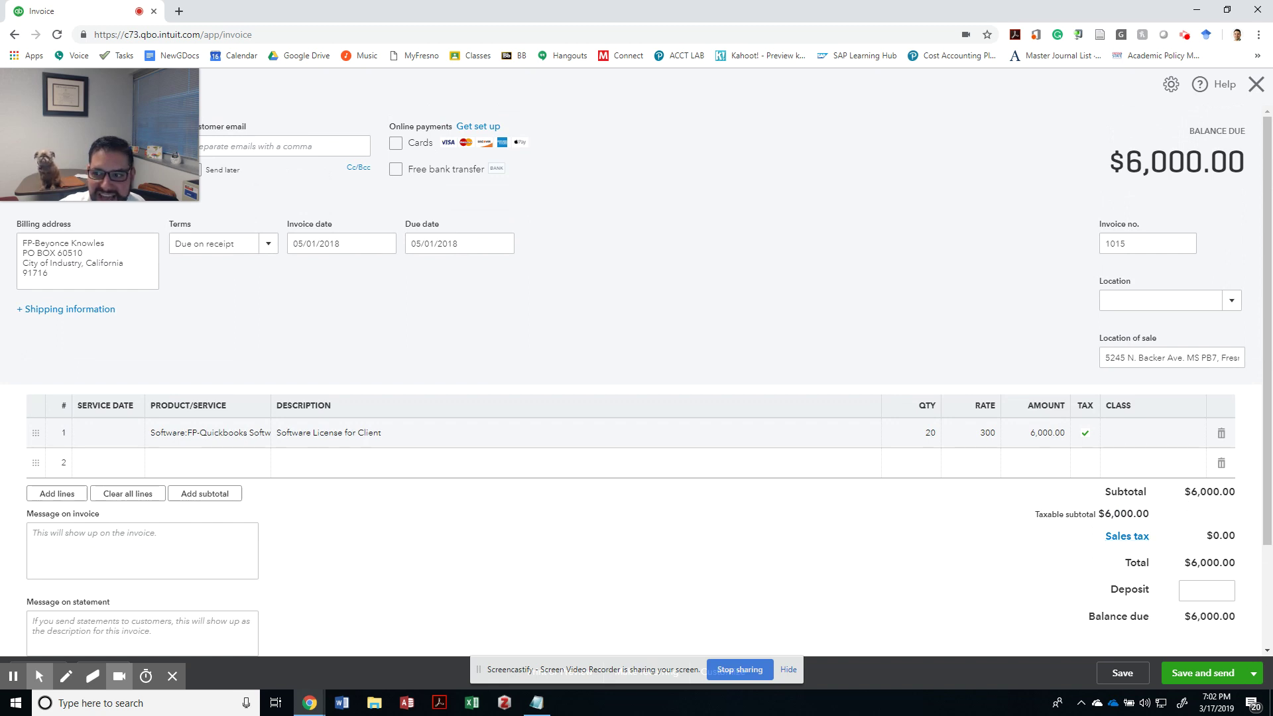
{"action": "scroll", "coordinate": [637, 381], "scroll_direction": "down", "scroll_amount": 2}
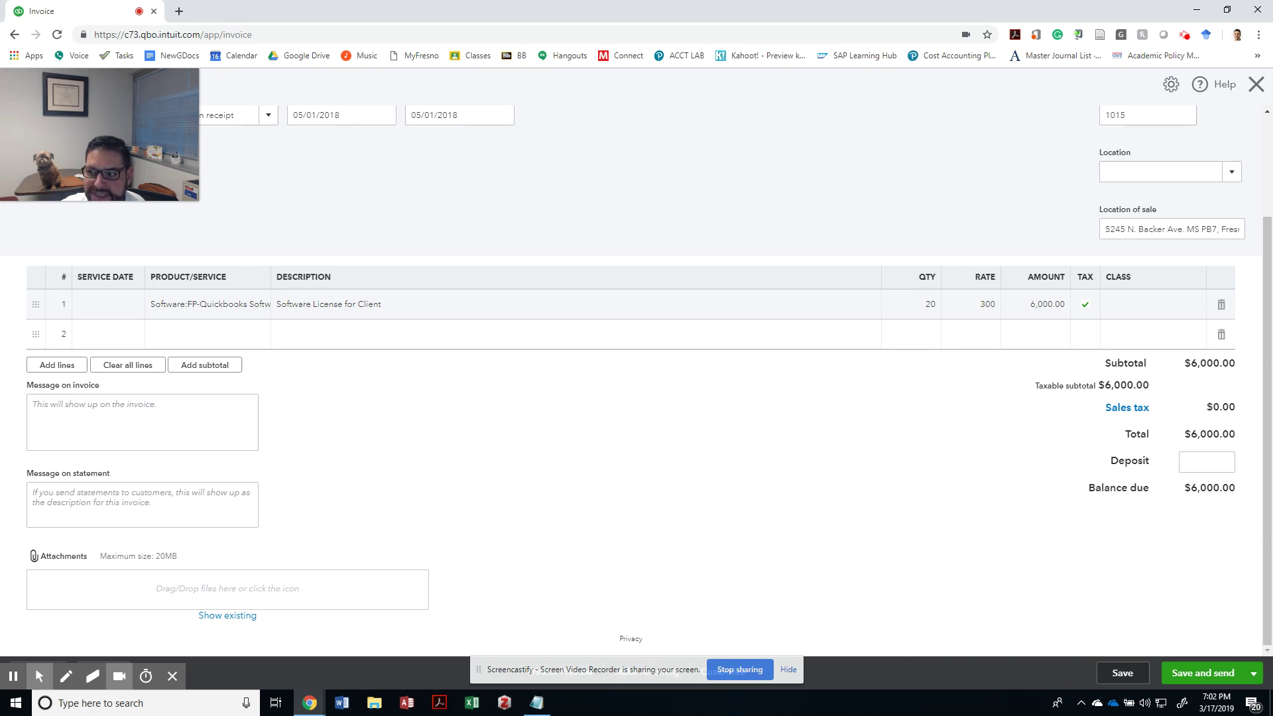
{"action": "left_click", "coordinate": [1122, 673]}
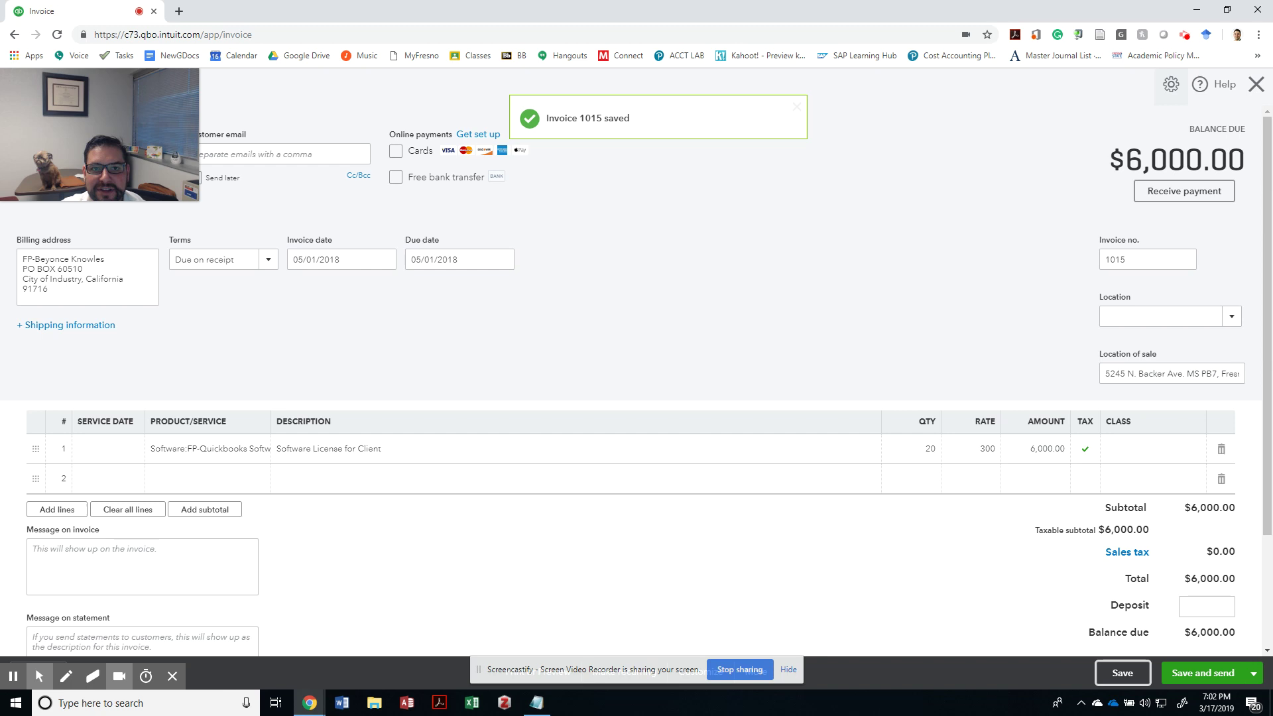
{"action": "left_click", "coordinate": [1170, 84]}
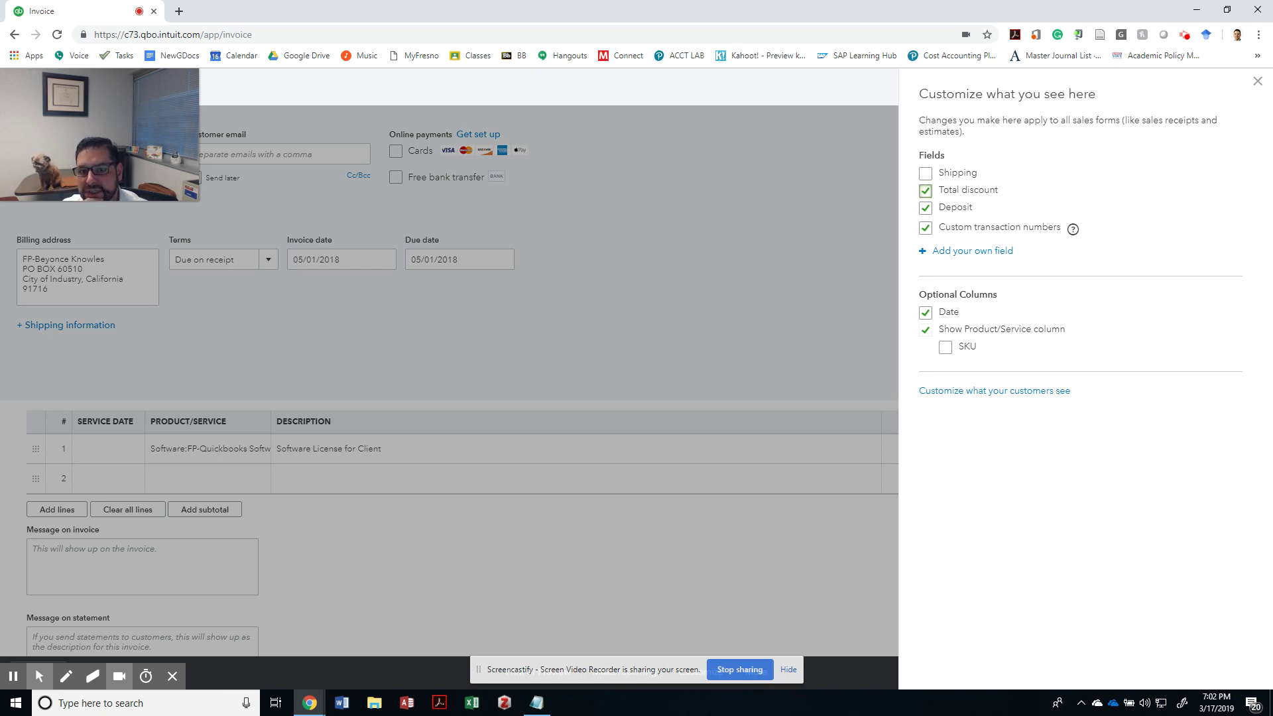
Step: Close the customisation panel and enter a 10% discount, making the total $5,400.00
{"action": "left_click", "coordinate": [1257, 81]}
{"action": "scroll", "coordinate": [631, 381], "scroll_direction": "down", "scroll_amount": 3}
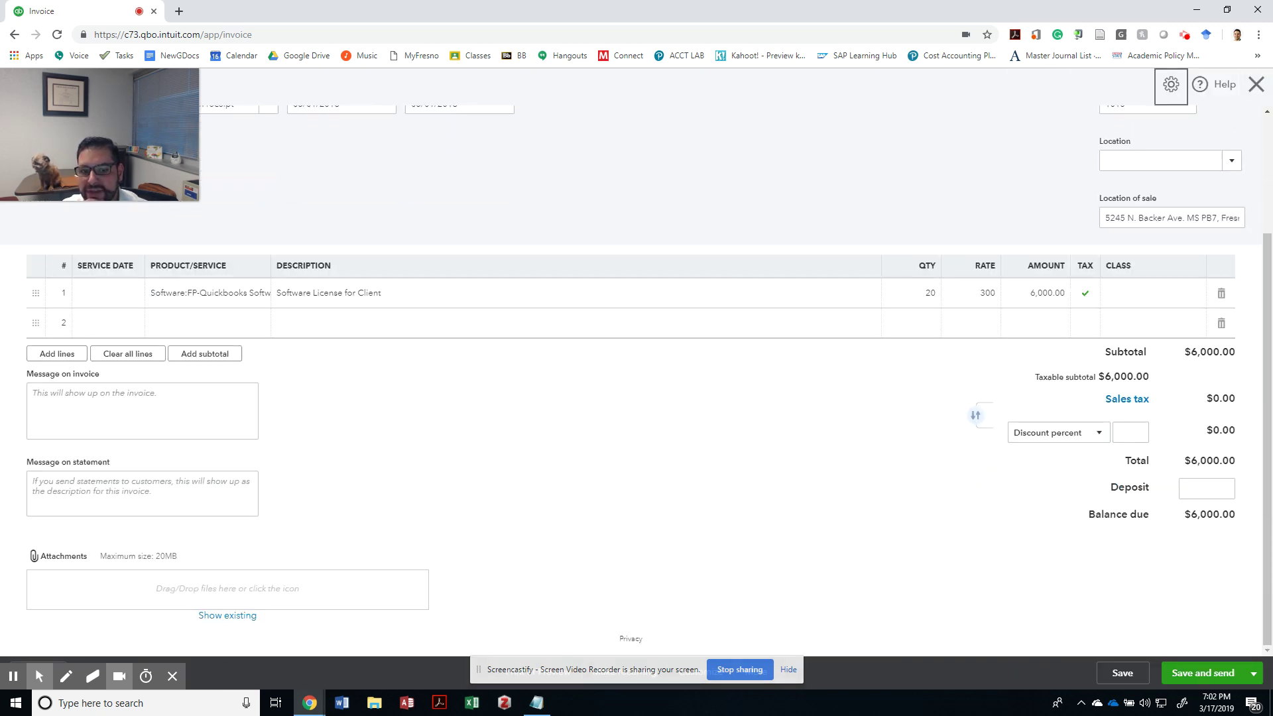
{"action": "key", "text": "alt+Tab"}
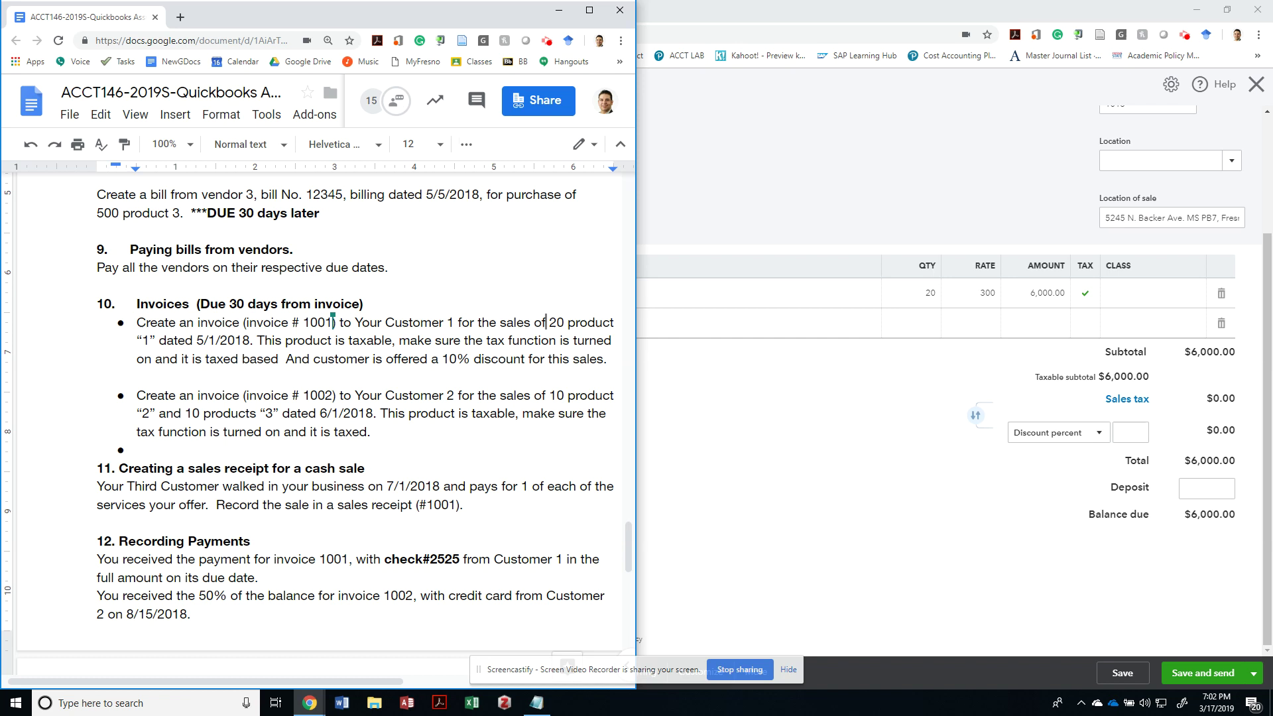
{"action": "left_click", "coordinate": [1130, 432]}
{"action": "type", "text": "10"}
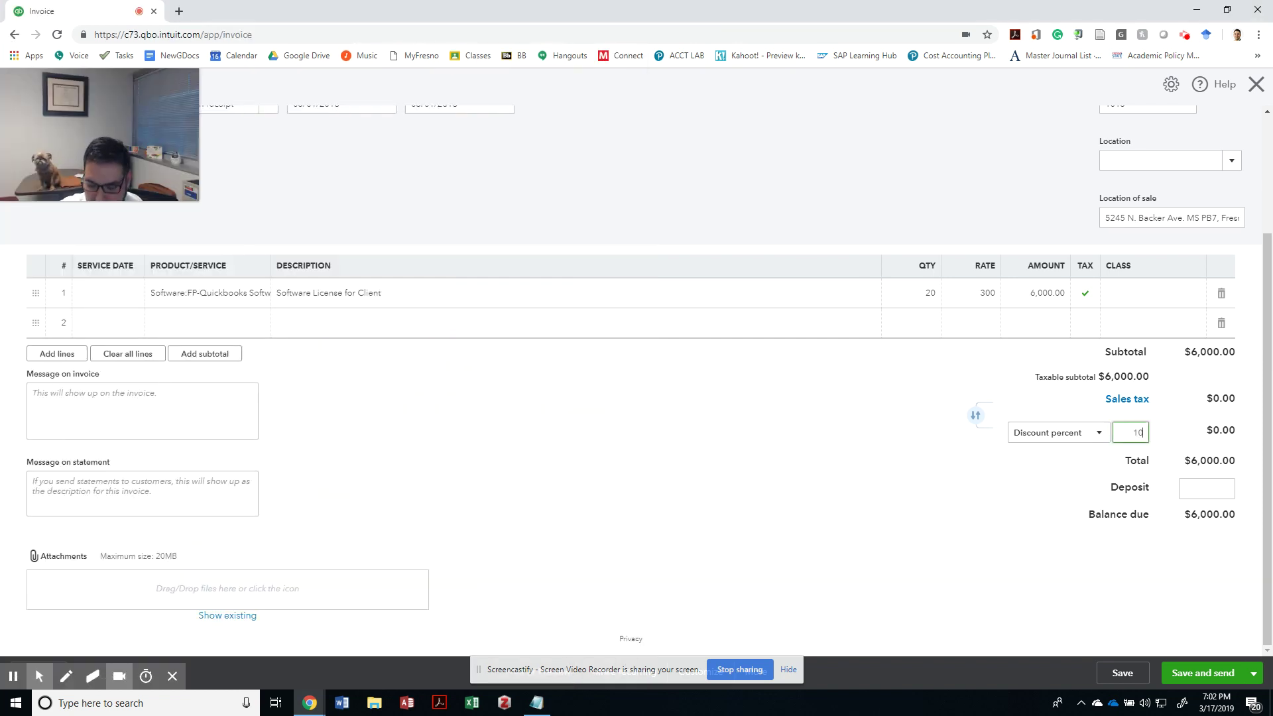
{"action": "key", "text": "Tab"}
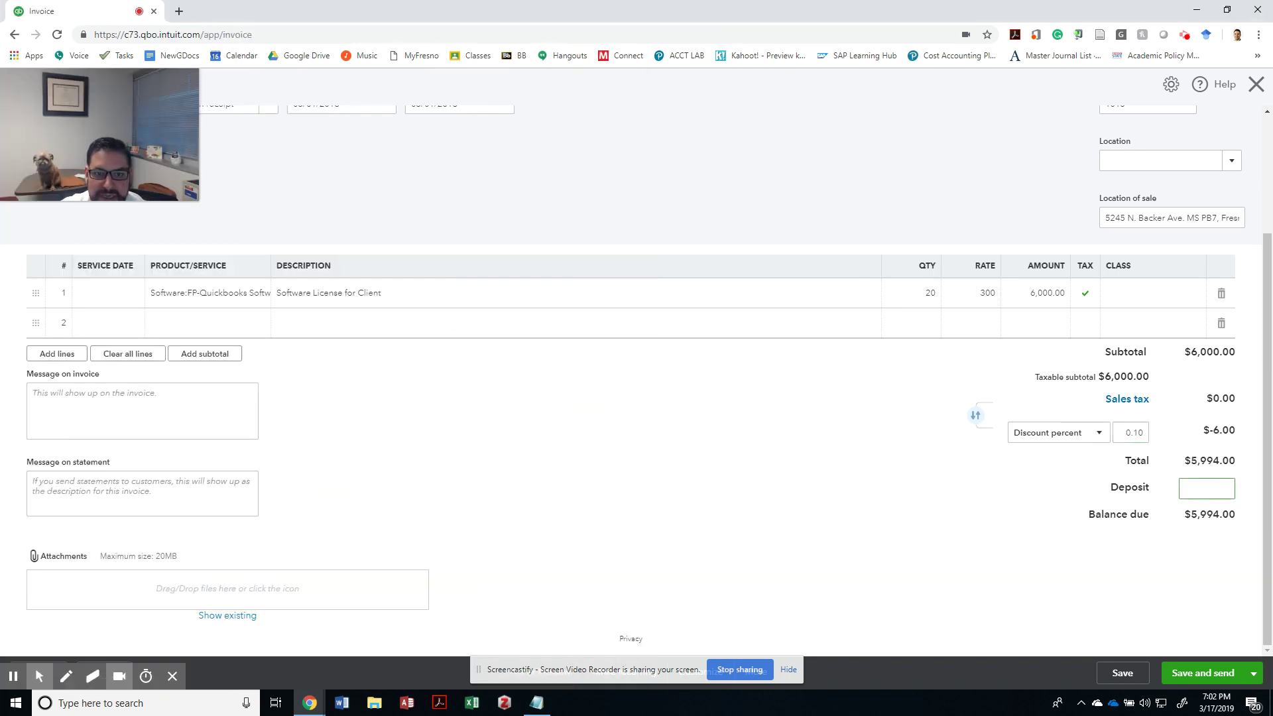
{"action": "double_click", "coordinate": [1127, 434]}
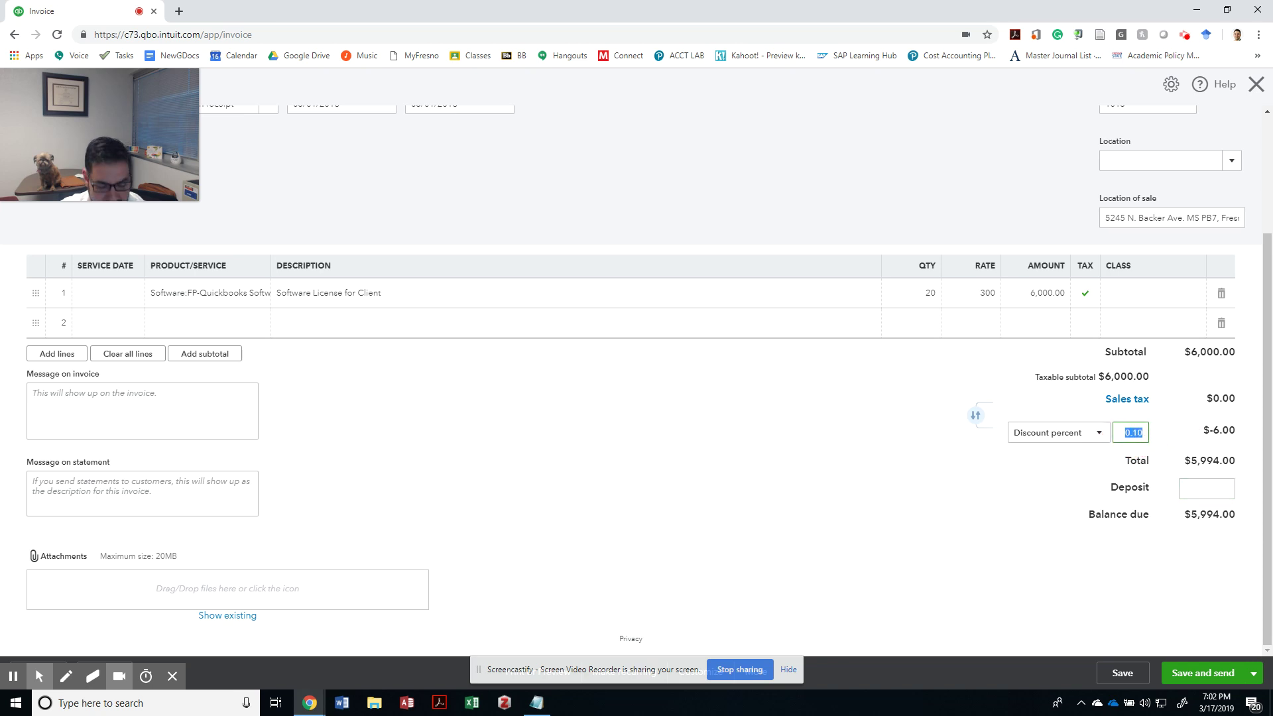
{"action": "type", "text": "10"}
{"action": "key", "text": "Tab"}
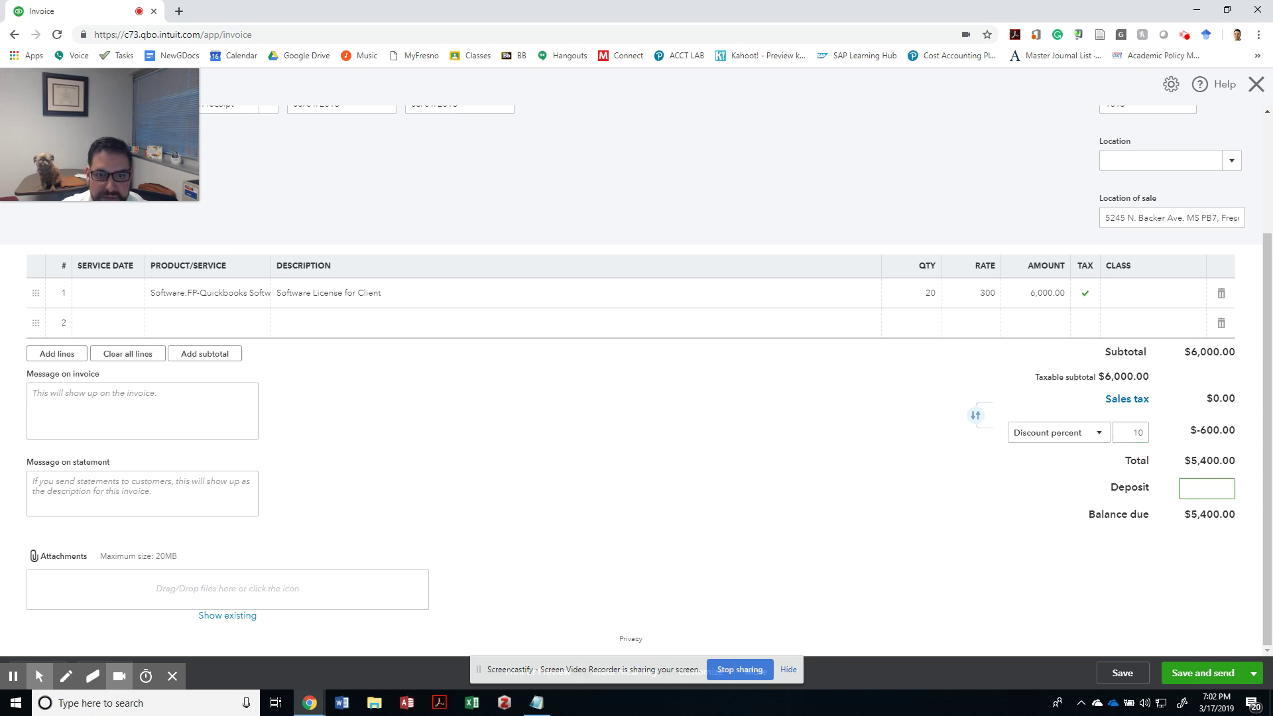
{"action": "left_click", "coordinate": [1098, 433]}
Step: Close the discount type options and review the assignment instructions
{"action": "key", "text": "Tab"}
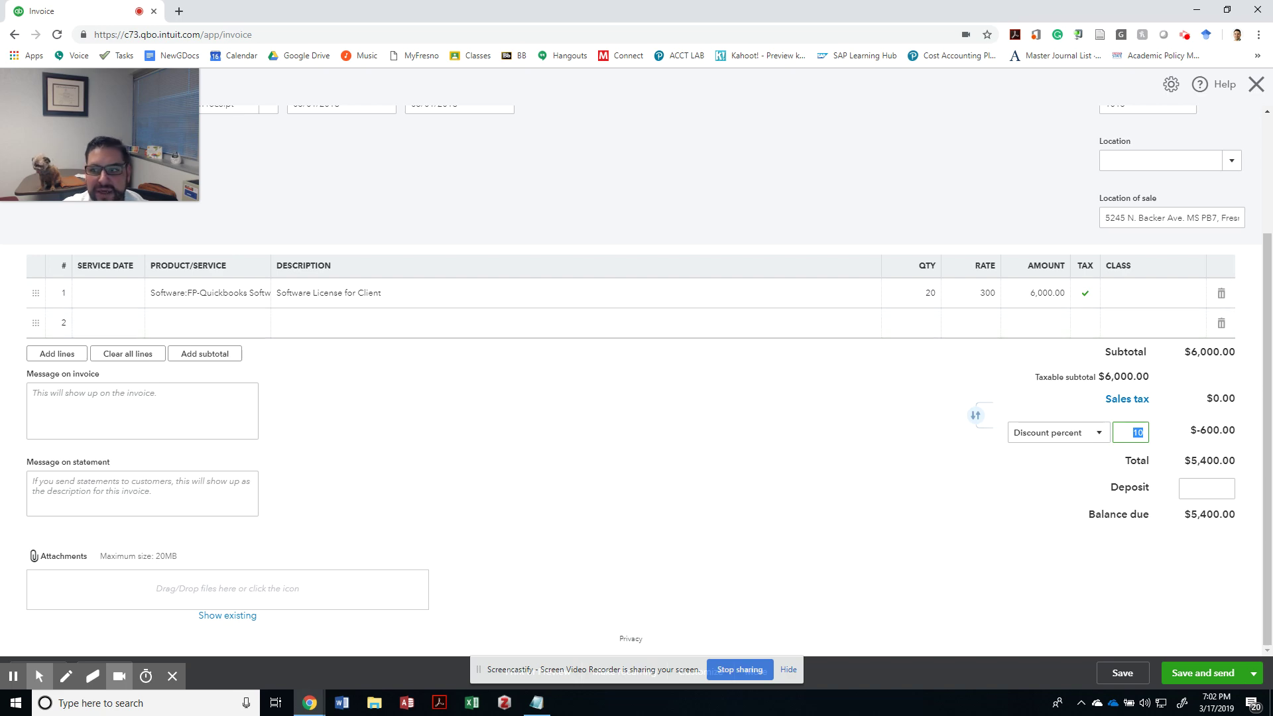
{"action": "scroll", "coordinate": [637, 377], "scroll_direction": "up", "scroll_amount": 2}
{"action": "key", "text": "alt+Tab"}
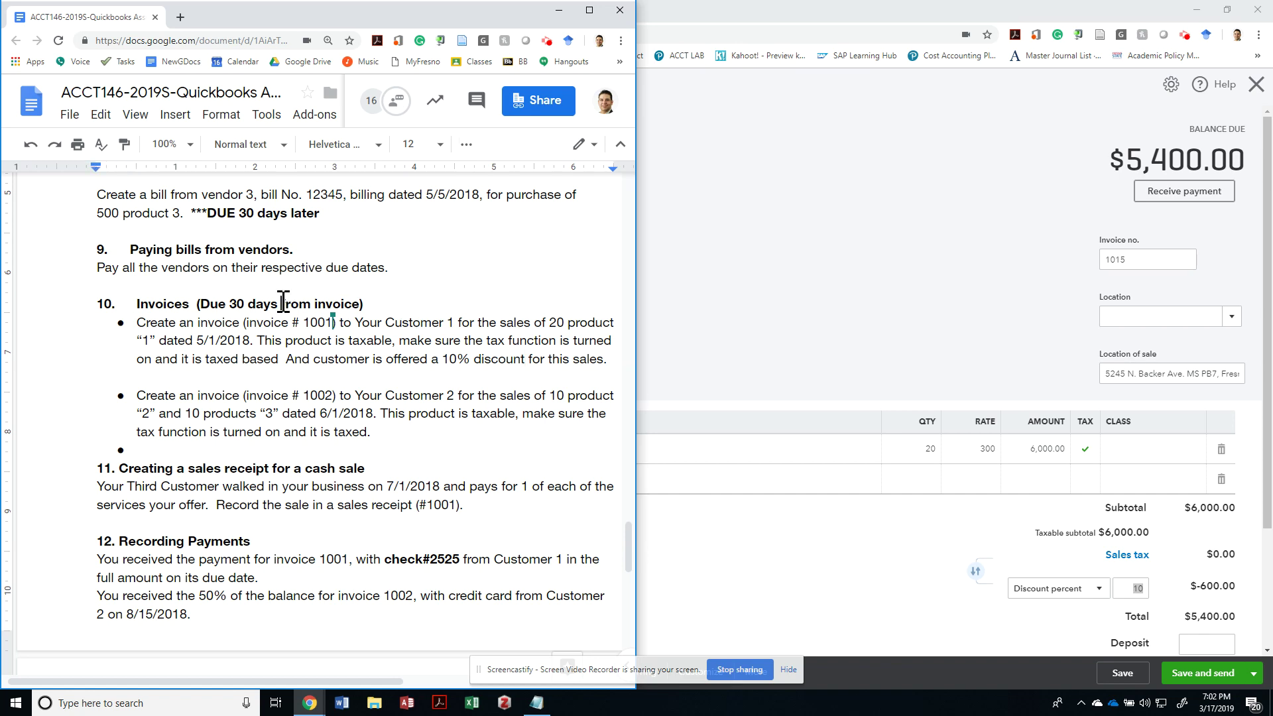
{"action": "key", "text": "alt+Tab"}
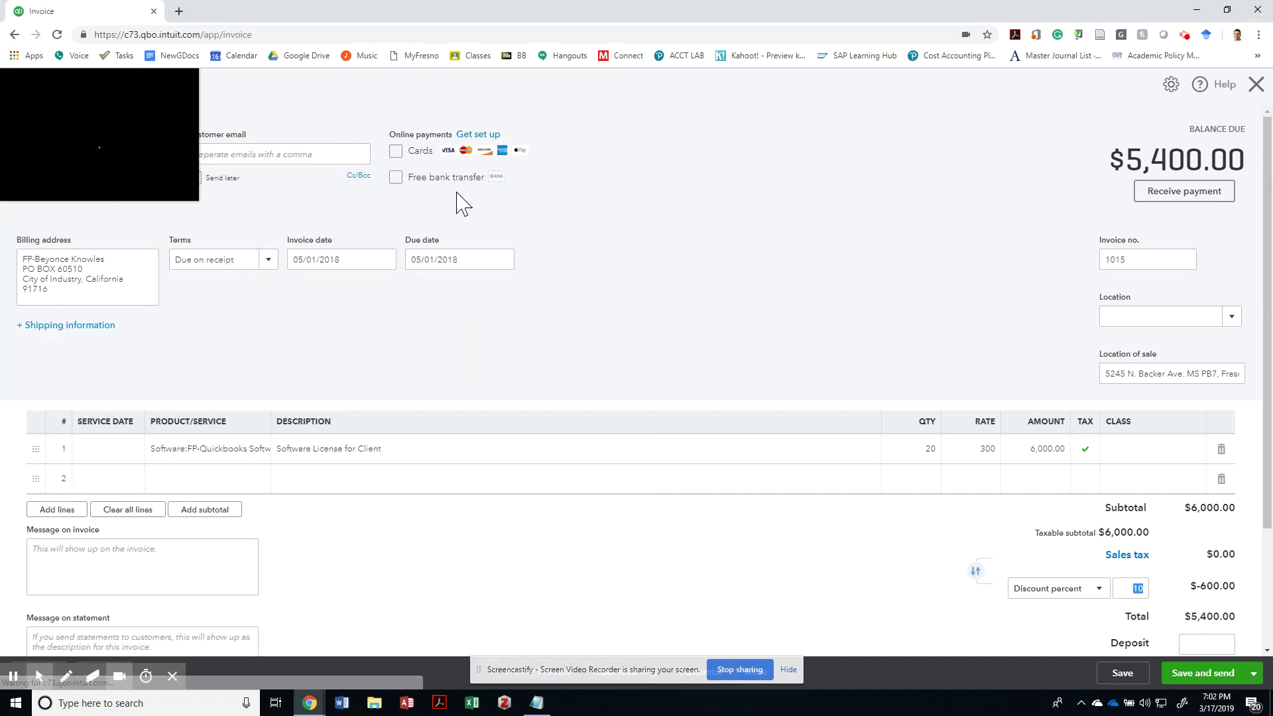
Step: Set the due date to 05/31/2018 and payment terms to Net 30
{"action": "left_click", "coordinate": [427, 259]}
{"action": "left_click", "coordinate": [504, 260]}
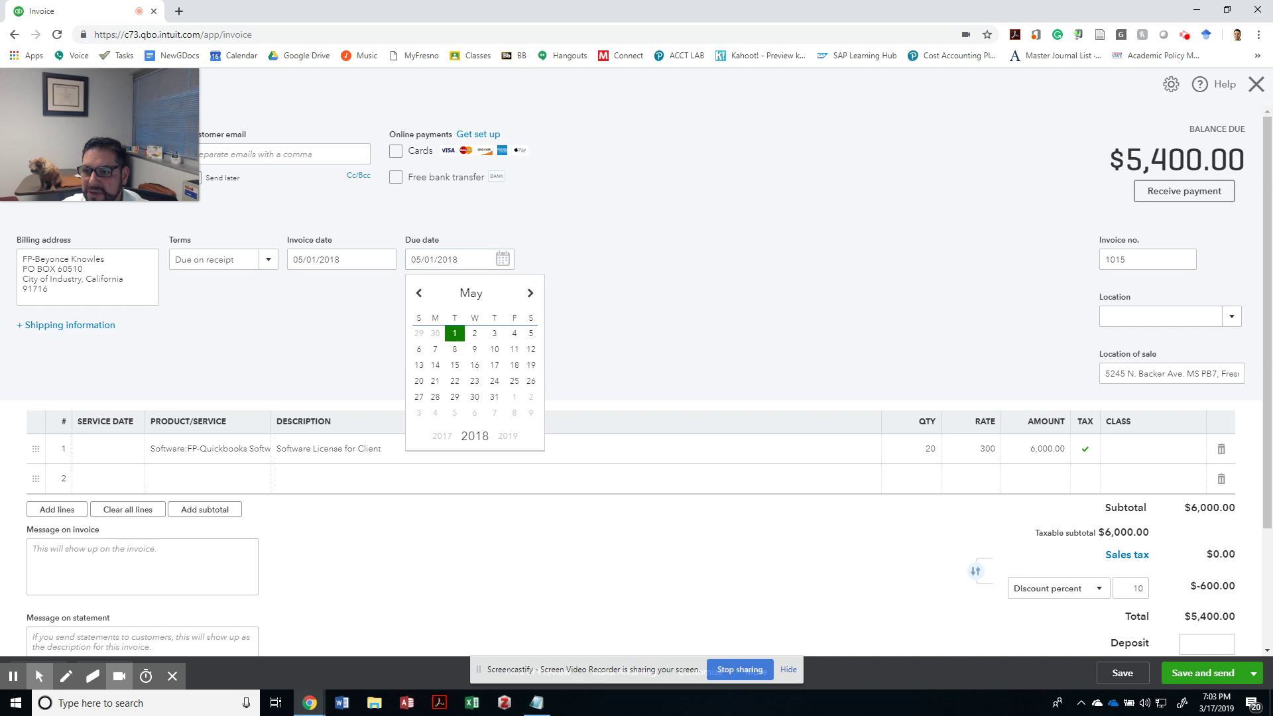
{"action": "left_click", "coordinate": [494, 397]}
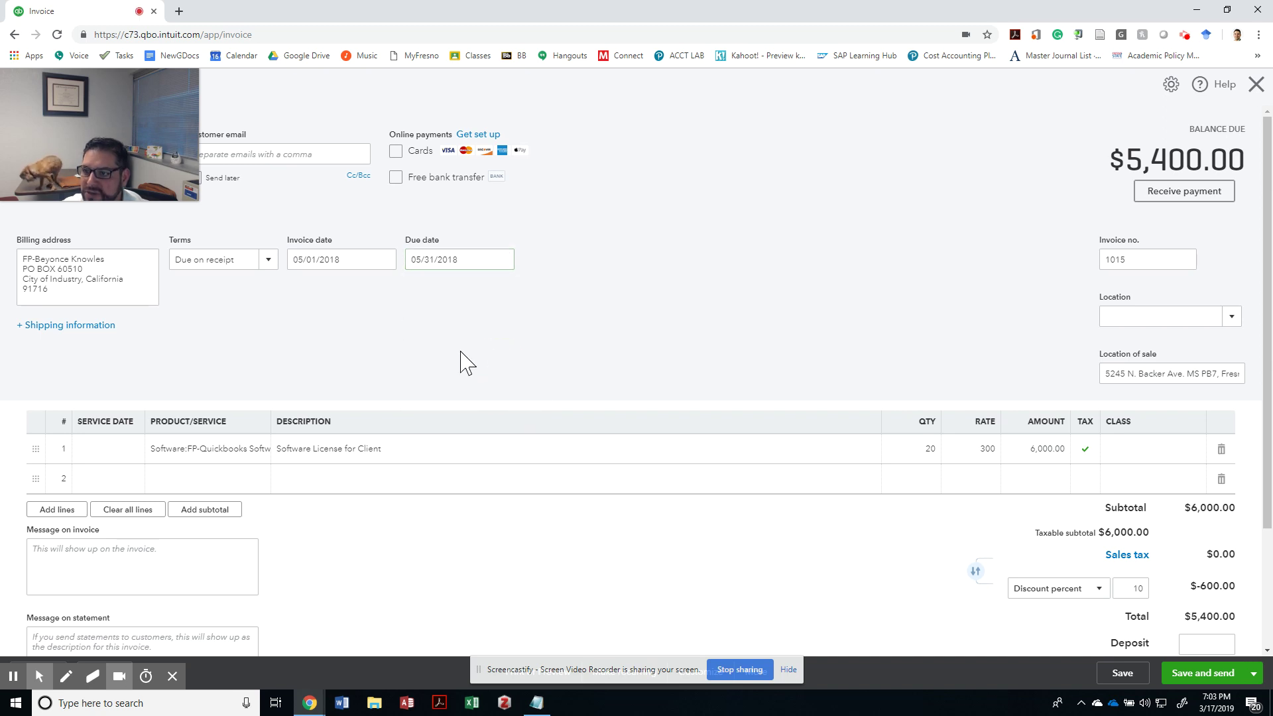
{"action": "left_click", "coordinate": [268, 260]}
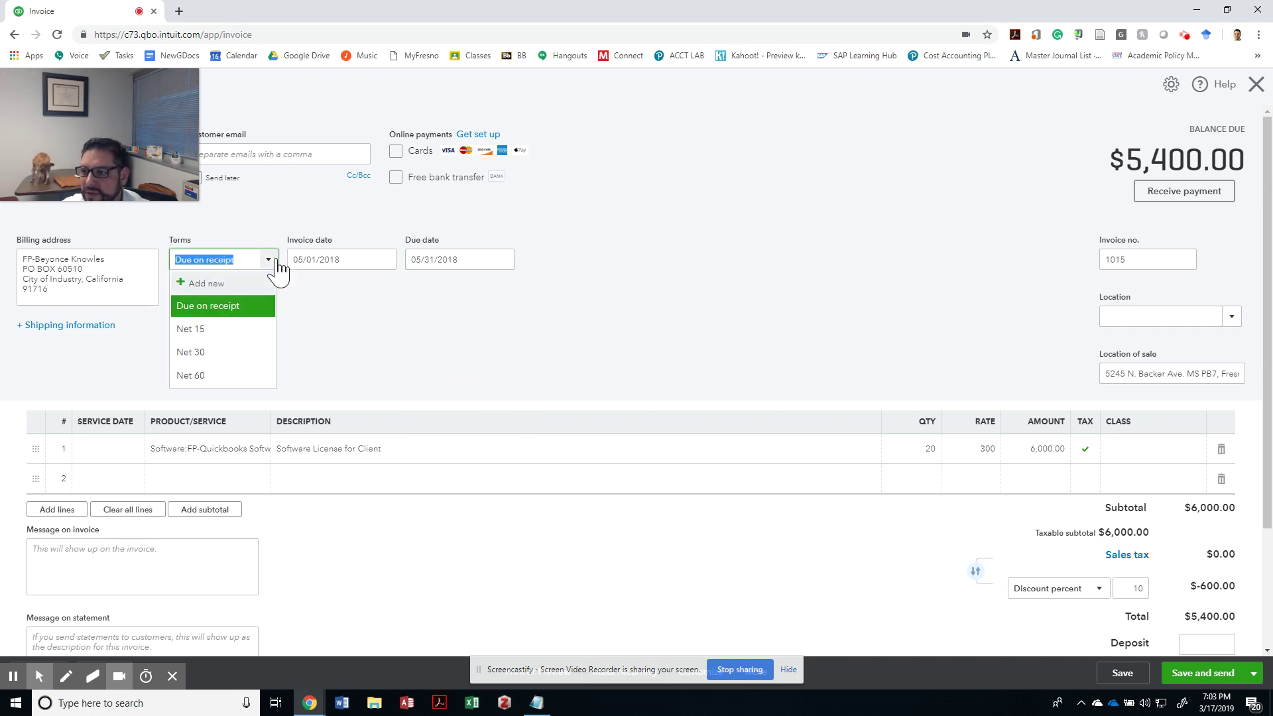
{"action": "left_click", "coordinate": [221, 352]}
{"action": "left_click", "coordinate": [447, 259]}
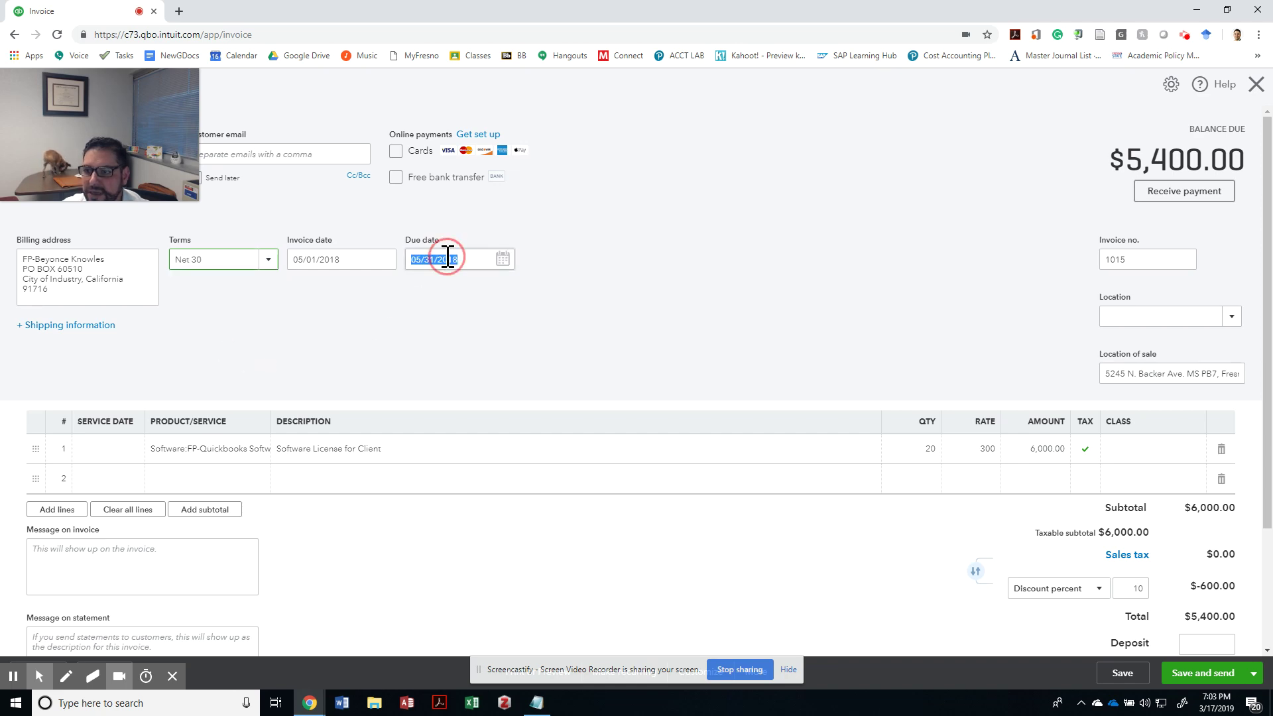
{"action": "left_click", "coordinate": [455, 306]}
{"action": "key", "text": "alt+Tab"}
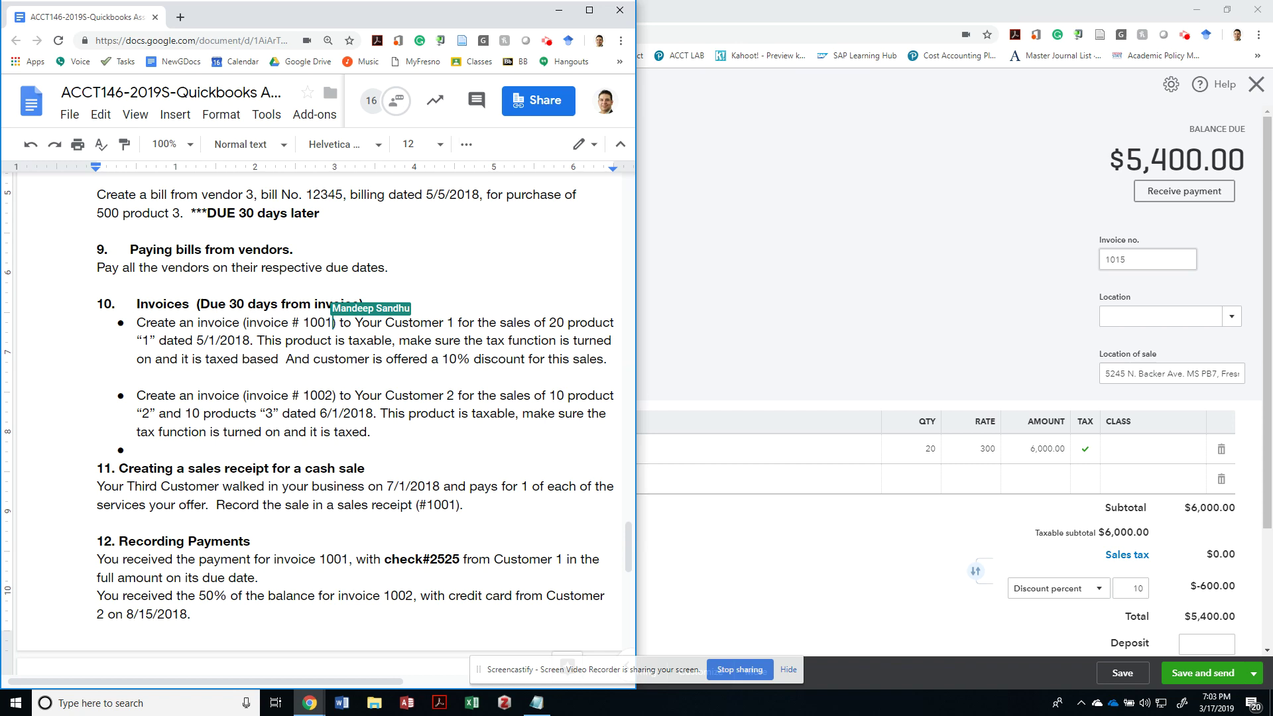
Step: Change the invoice number to 1001
{"action": "left_click_drag", "start_coordinate": [1141, 260], "coordinate": [804, 252]}
{"action": "type", "text": "10"}
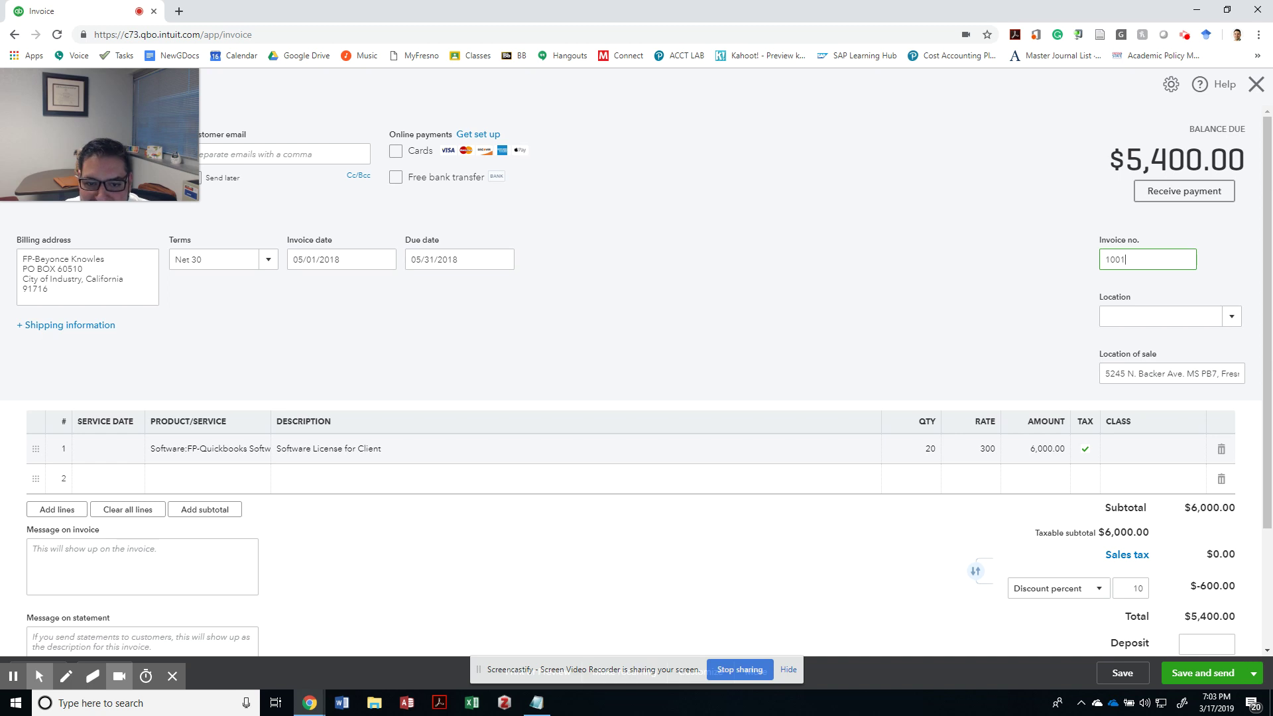
{"action": "left_click", "coordinate": [1085, 450]}
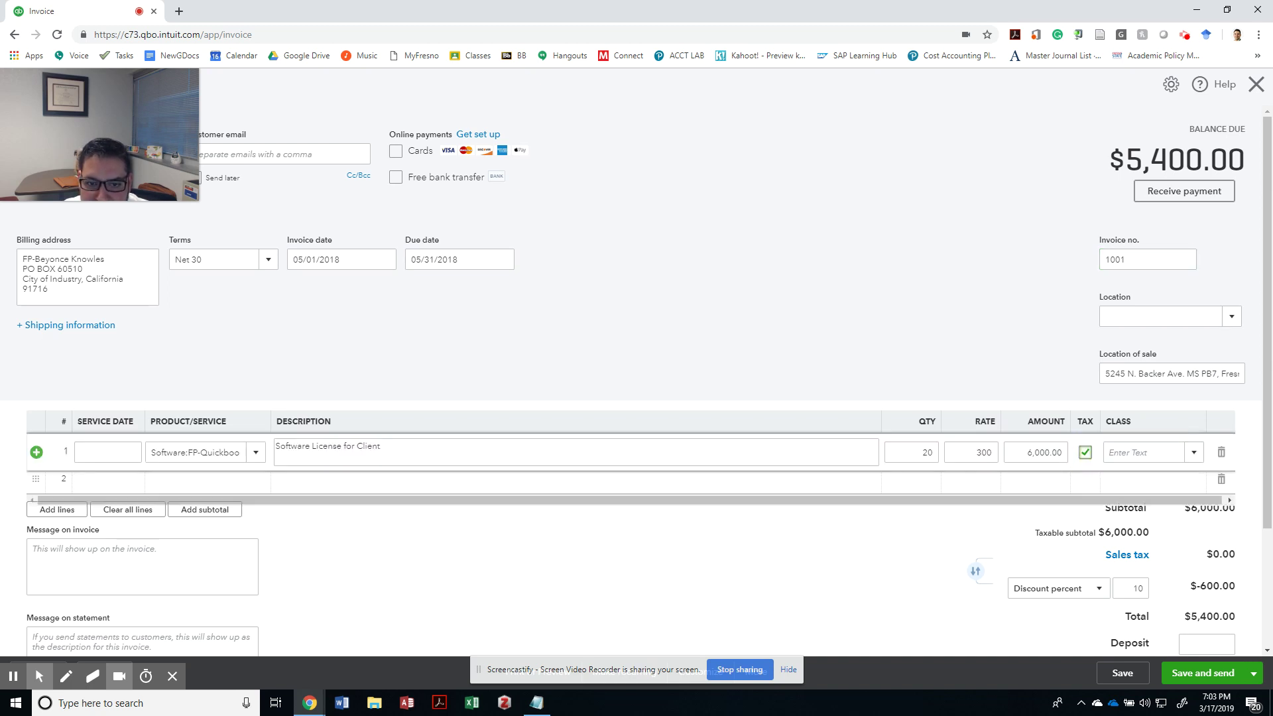
{"action": "left_click", "coordinate": [1051, 369]}
{"action": "scroll", "coordinate": [1051, 369], "scroll_direction": "down", "scroll_amount": 3}
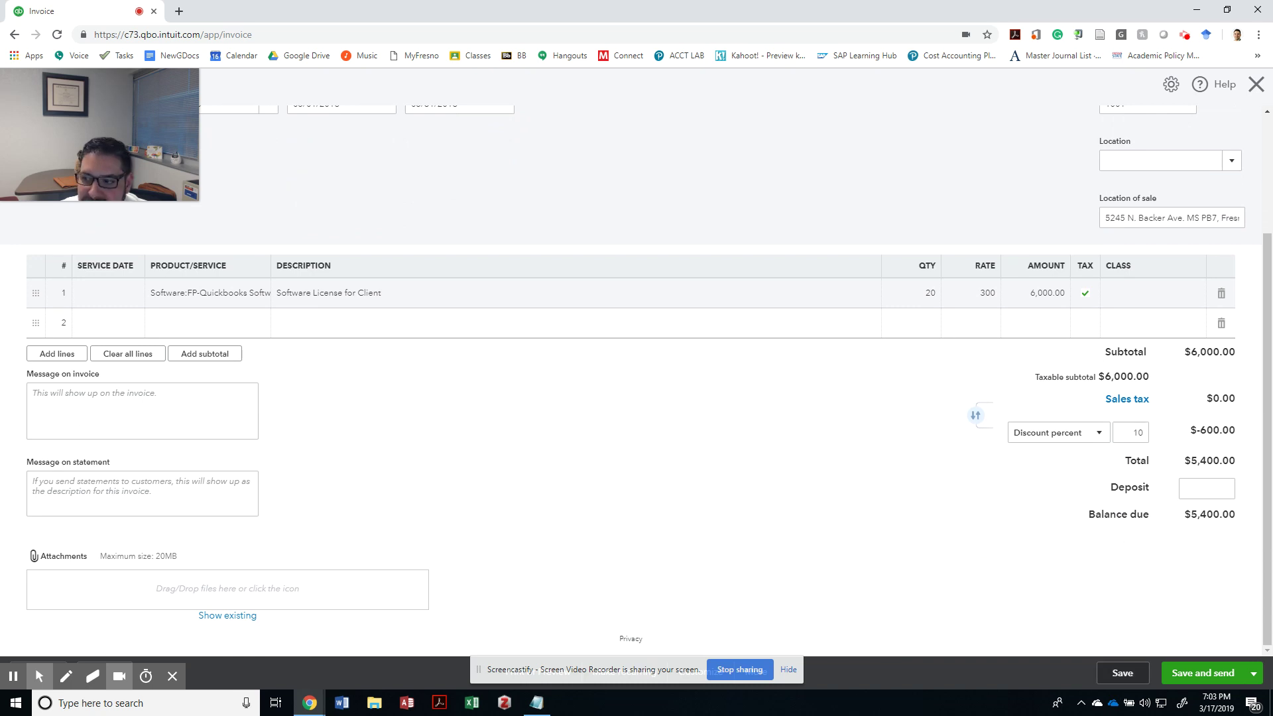
{"action": "scroll", "coordinate": [637, 381], "scroll_direction": "up", "scroll_amount": 3}
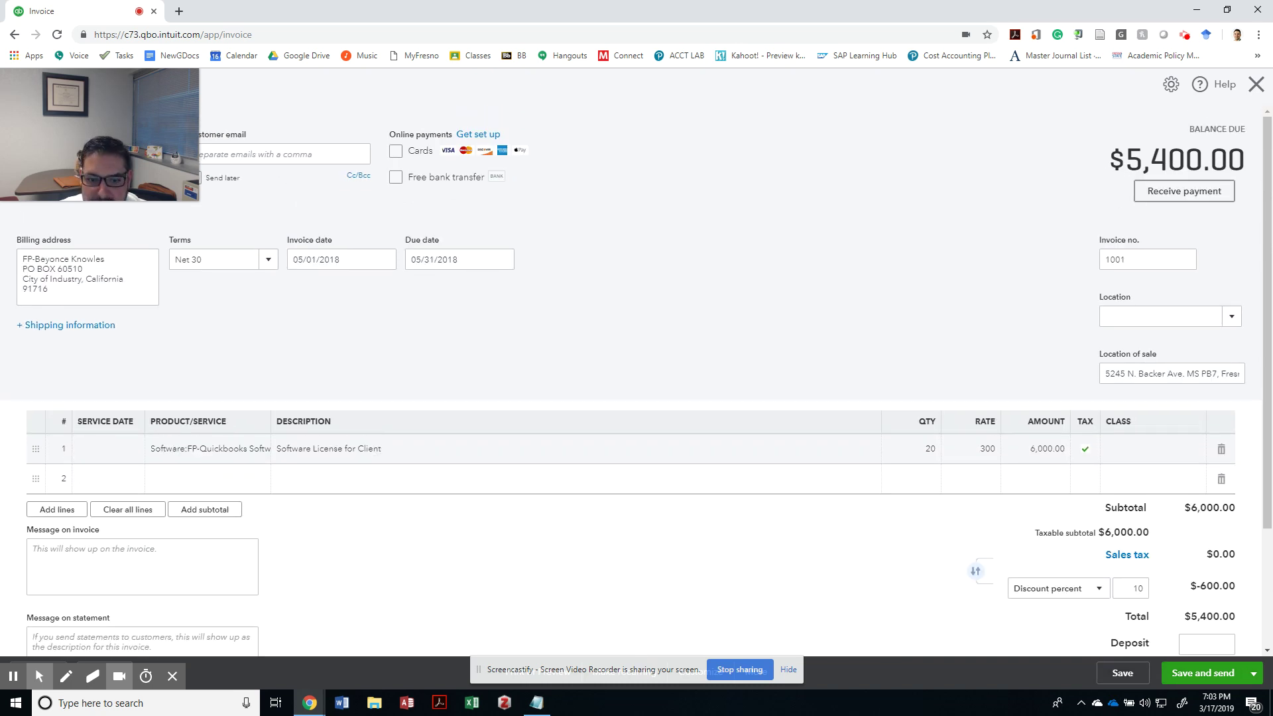
Step: Save invoice 1001, then Save and close it
{"action": "left_click", "coordinate": [1122, 671]}
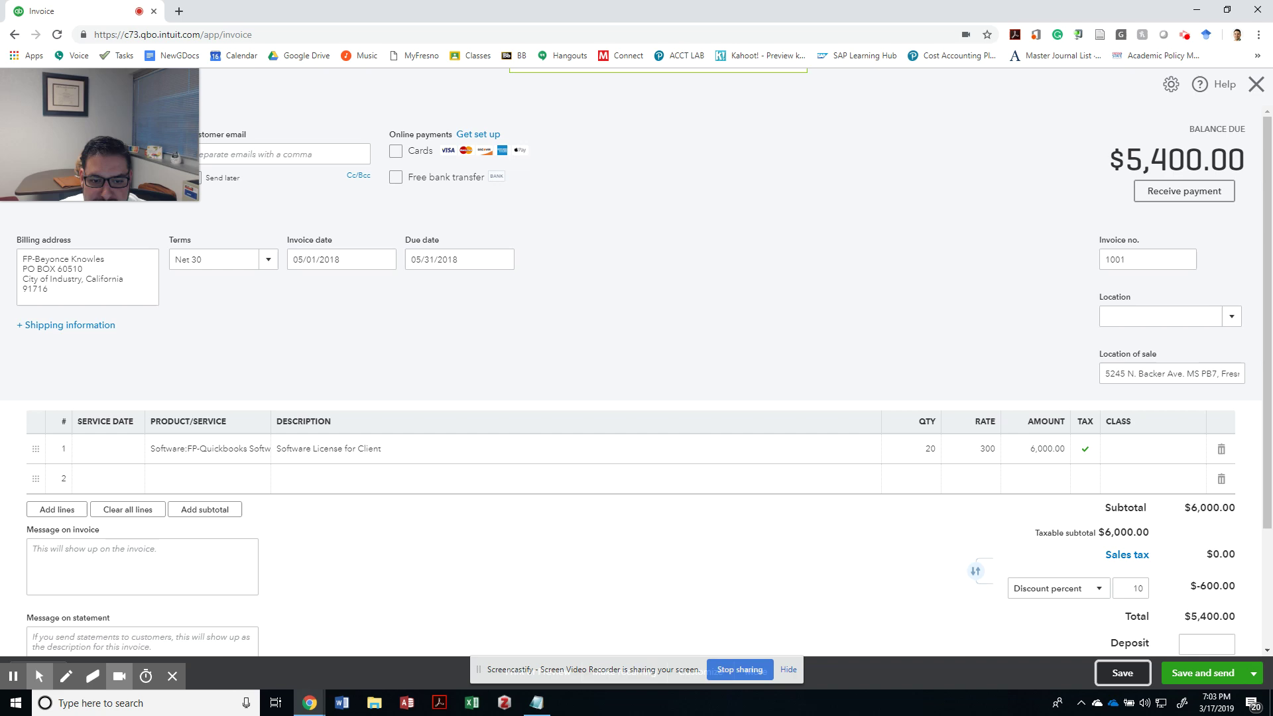
{"action": "left_click", "coordinate": [1253, 674]}
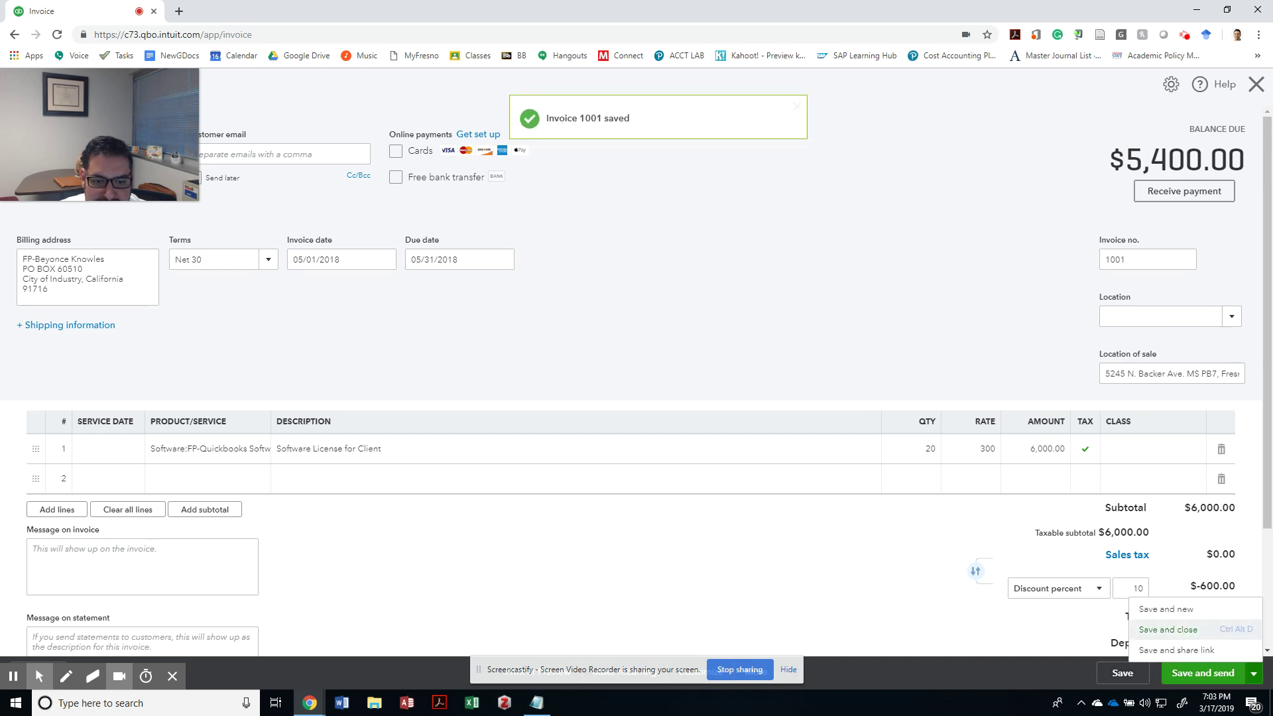
{"action": "left_click", "coordinate": [1168, 630]}
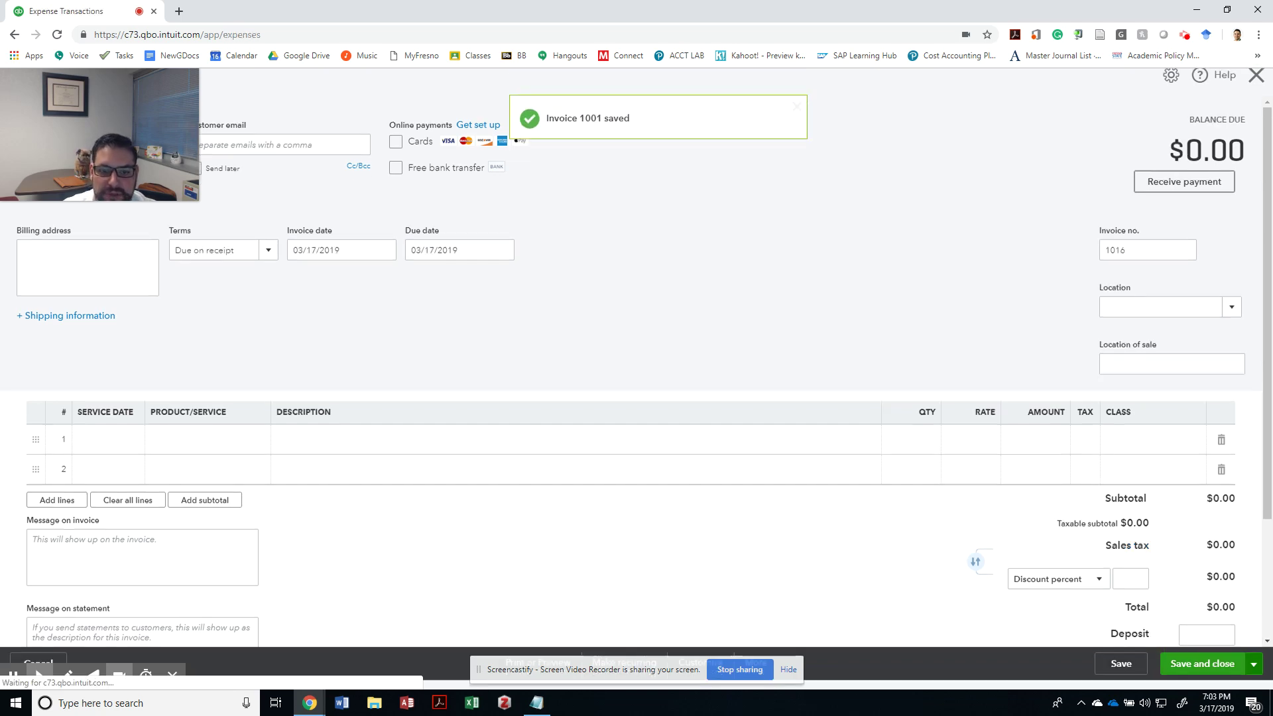
{"action": "key", "text": "alt+Tab"}
Step: Mark the invoice 1002 instructions, then start a blank invoice (1016) from Sales > Invoices
{"action": "left_click", "coordinate": [208, 395]}
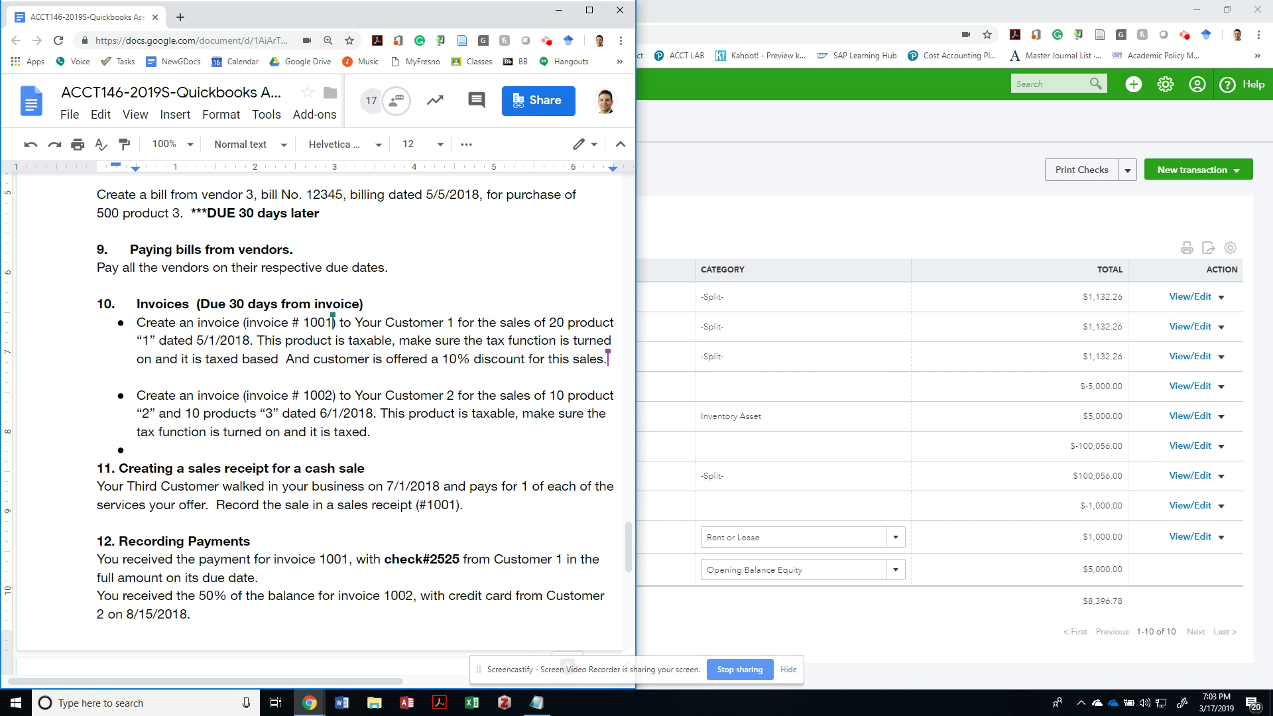
{"action": "key", "text": "alt+Tab"}
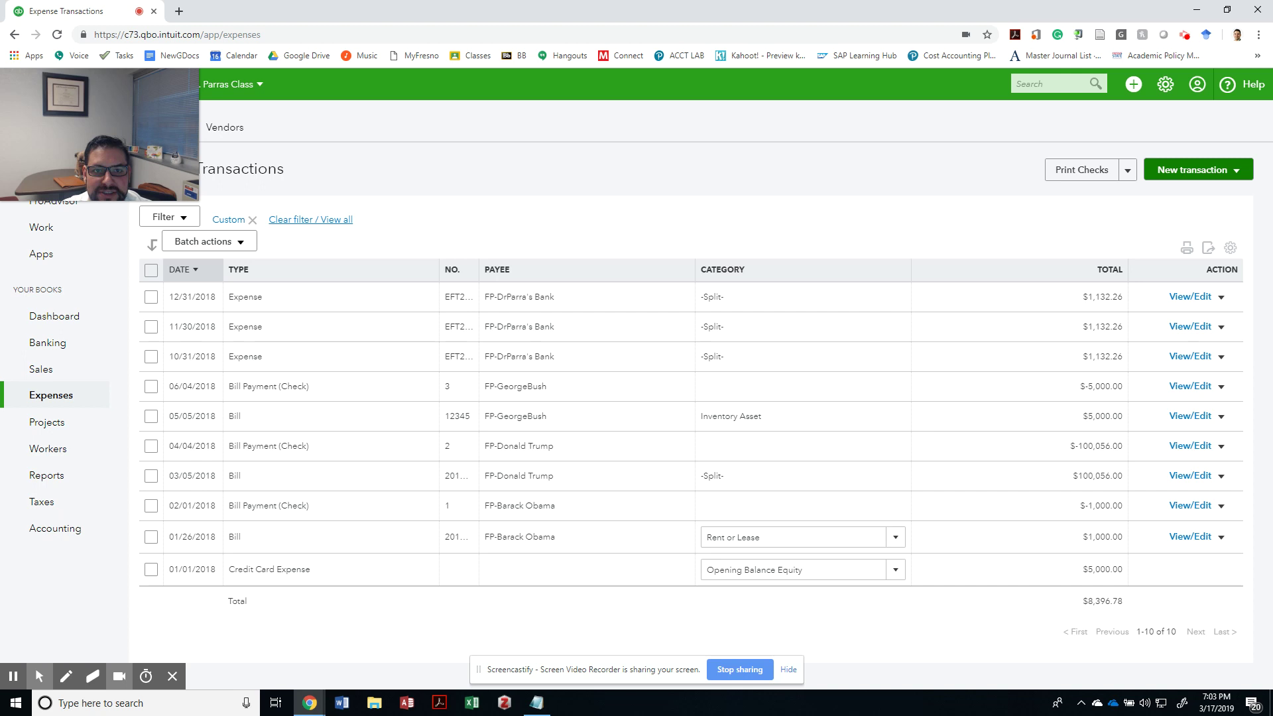
{"action": "left_click", "coordinate": [1198, 170]}
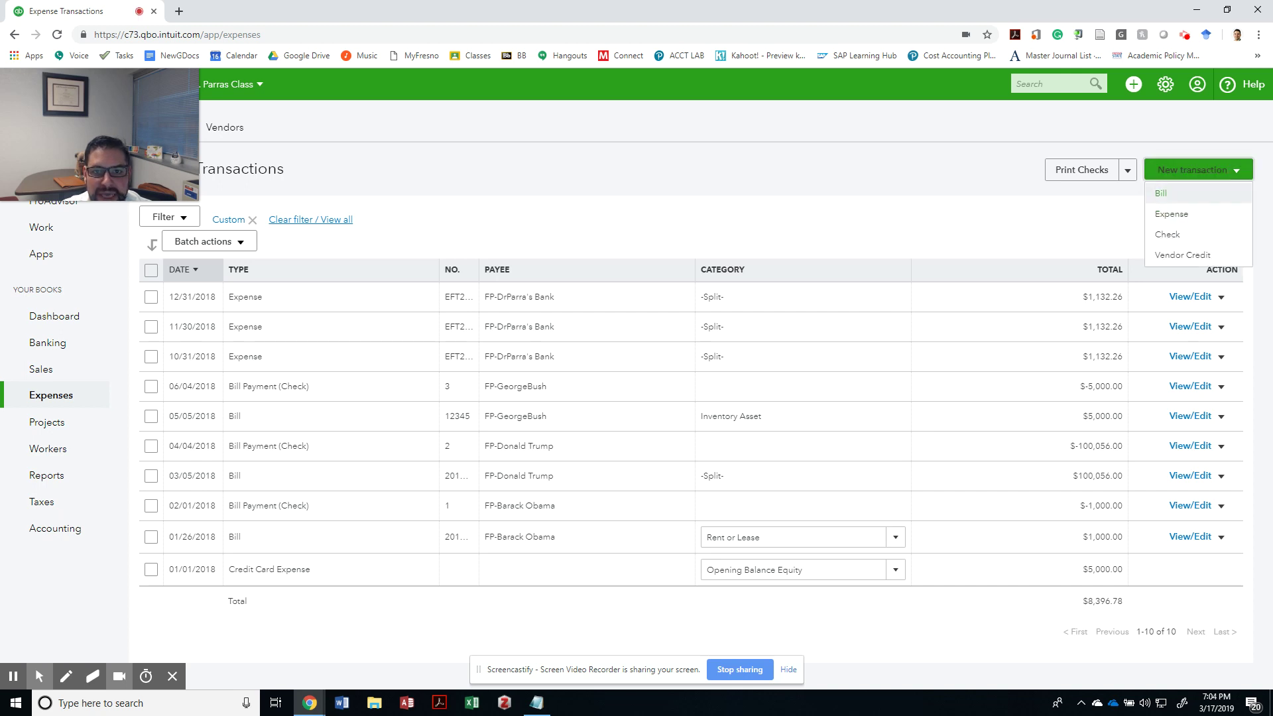
{"action": "left_click", "coordinate": [42, 368]}
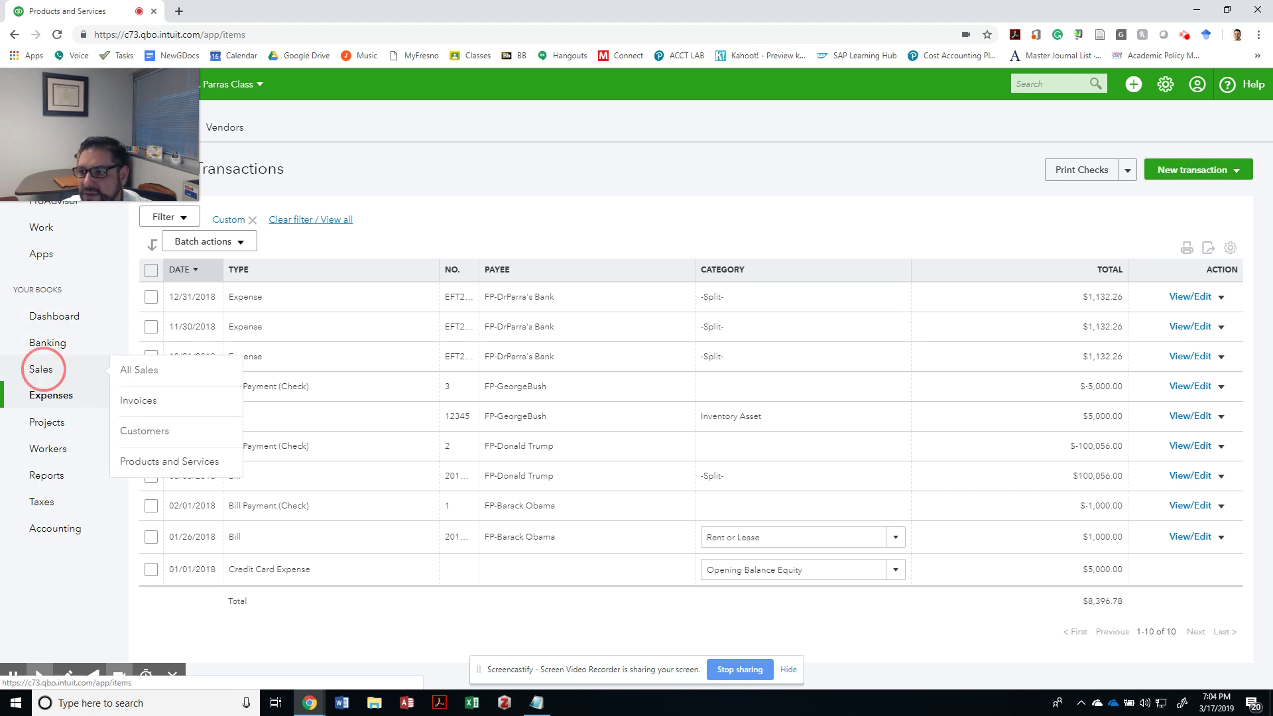
{"action": "left_click", "coordinate": [138, 400]}
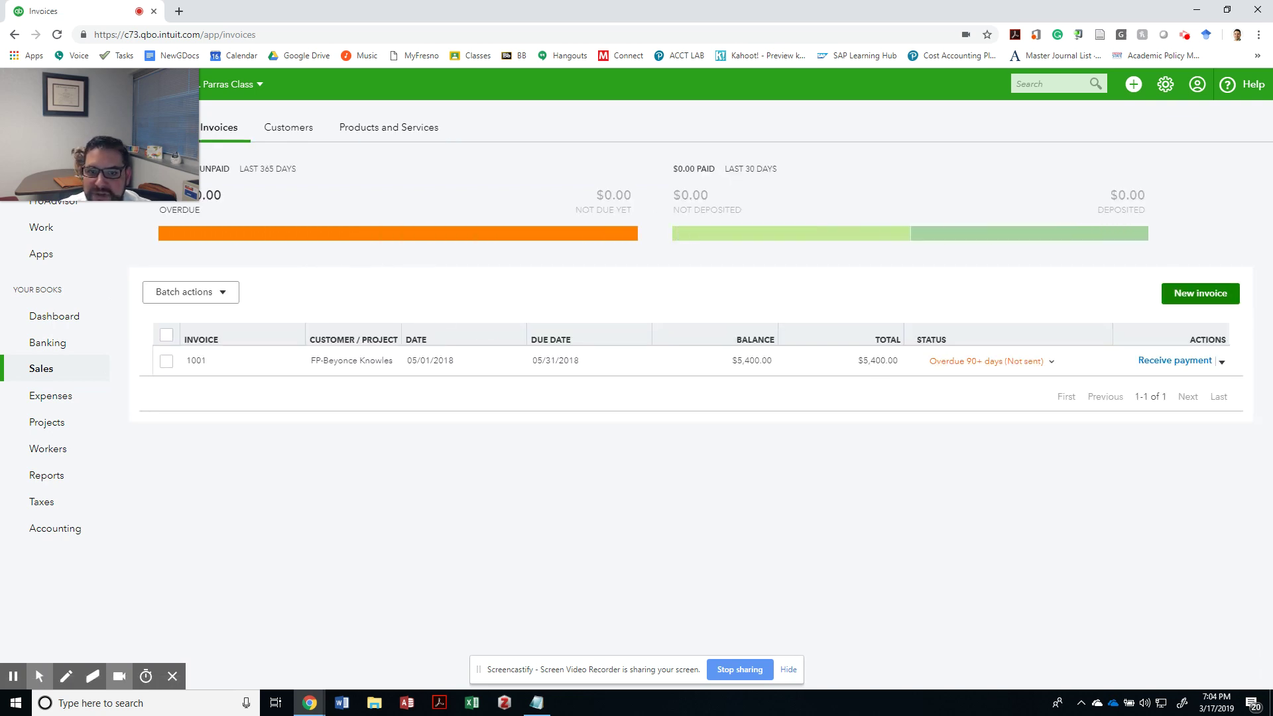
{"action": "left_click", "coordinate": [1193, 295]}
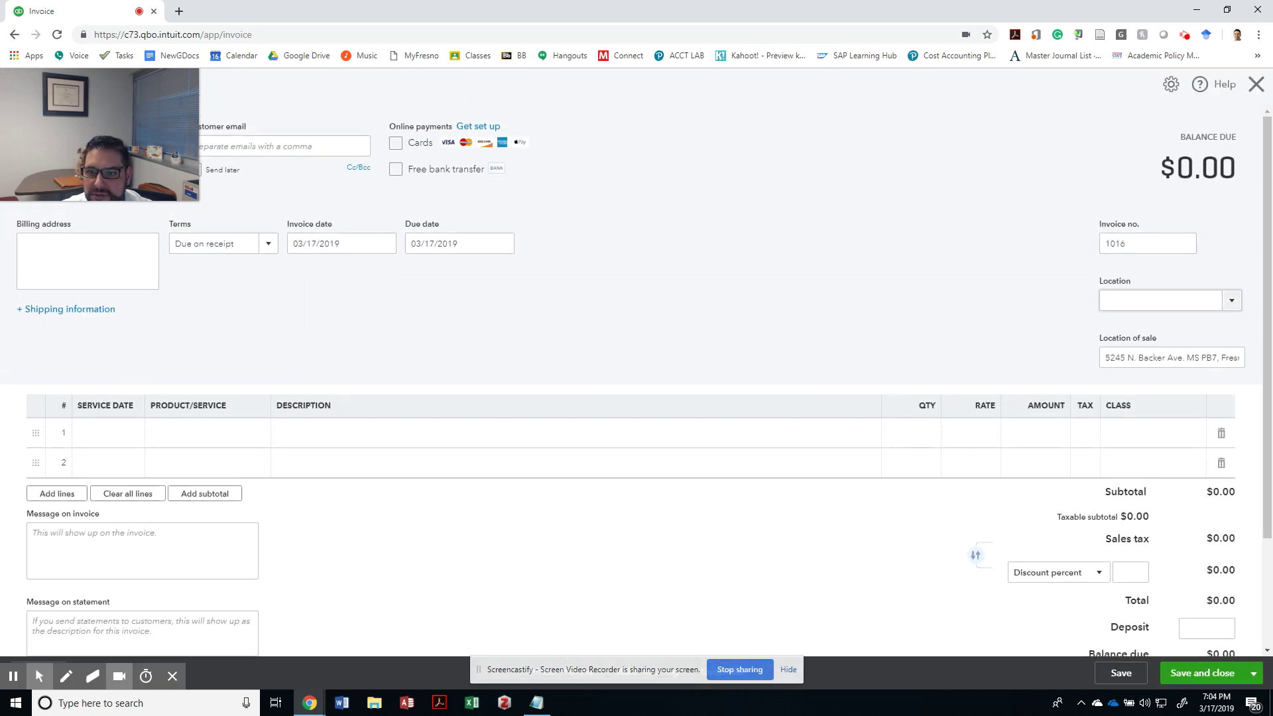
Step: Number the new invoice 1002, then switch over to the invoice 1002 instructions in Google Docs
{"action": "left_click", "coordinate": [1104, 244]}
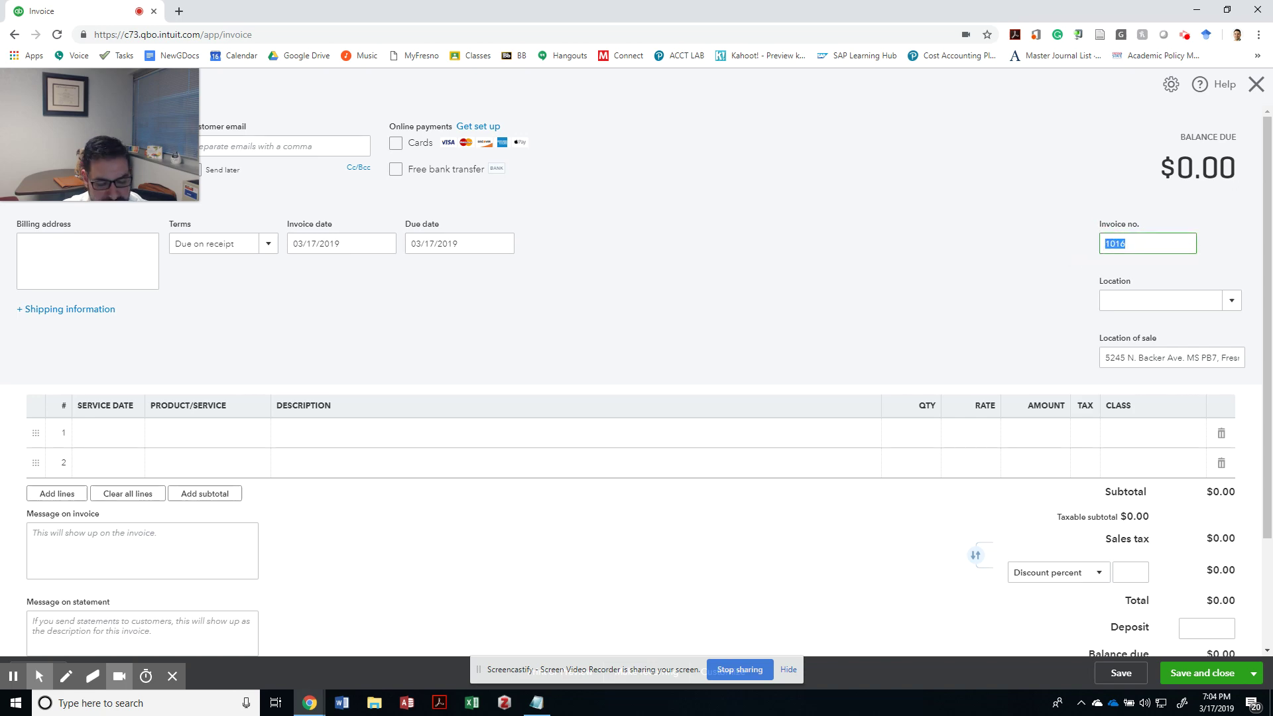
{"action": "type", "text": "1002"}
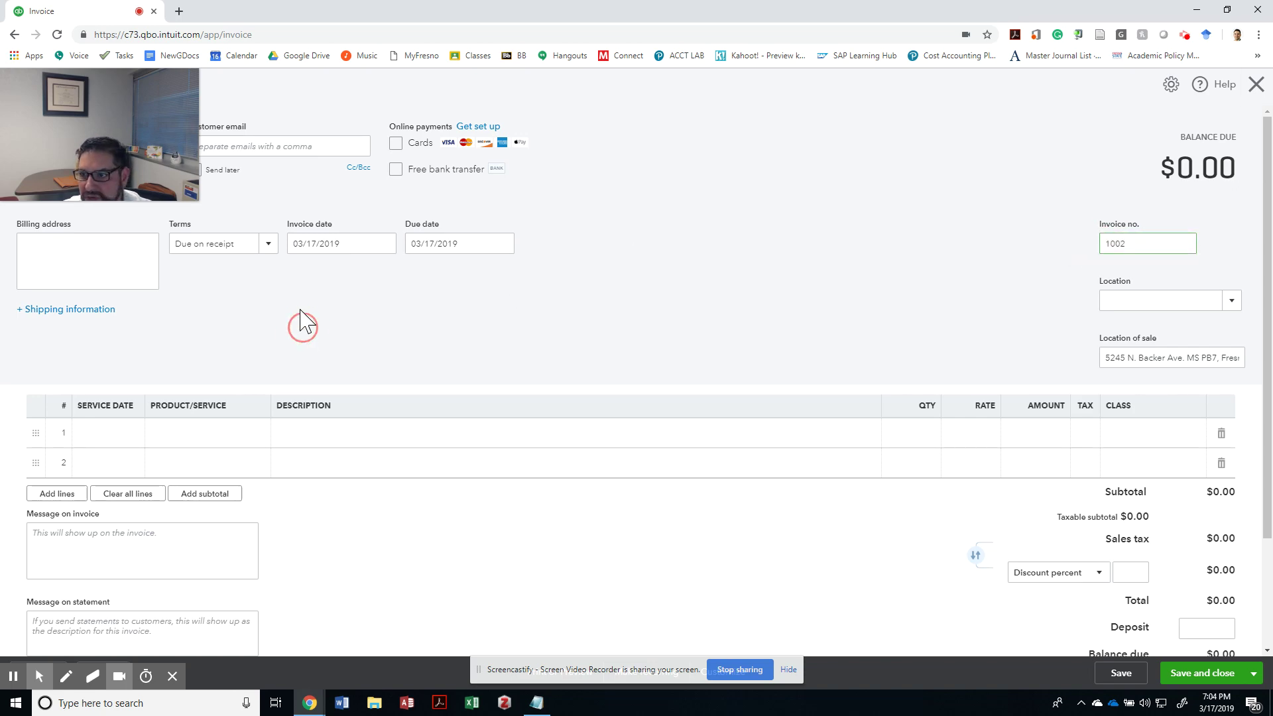
{"action": "left_click", "coordinate": [370, 245]}
{"action": "key", "text": "alt+Tab"}
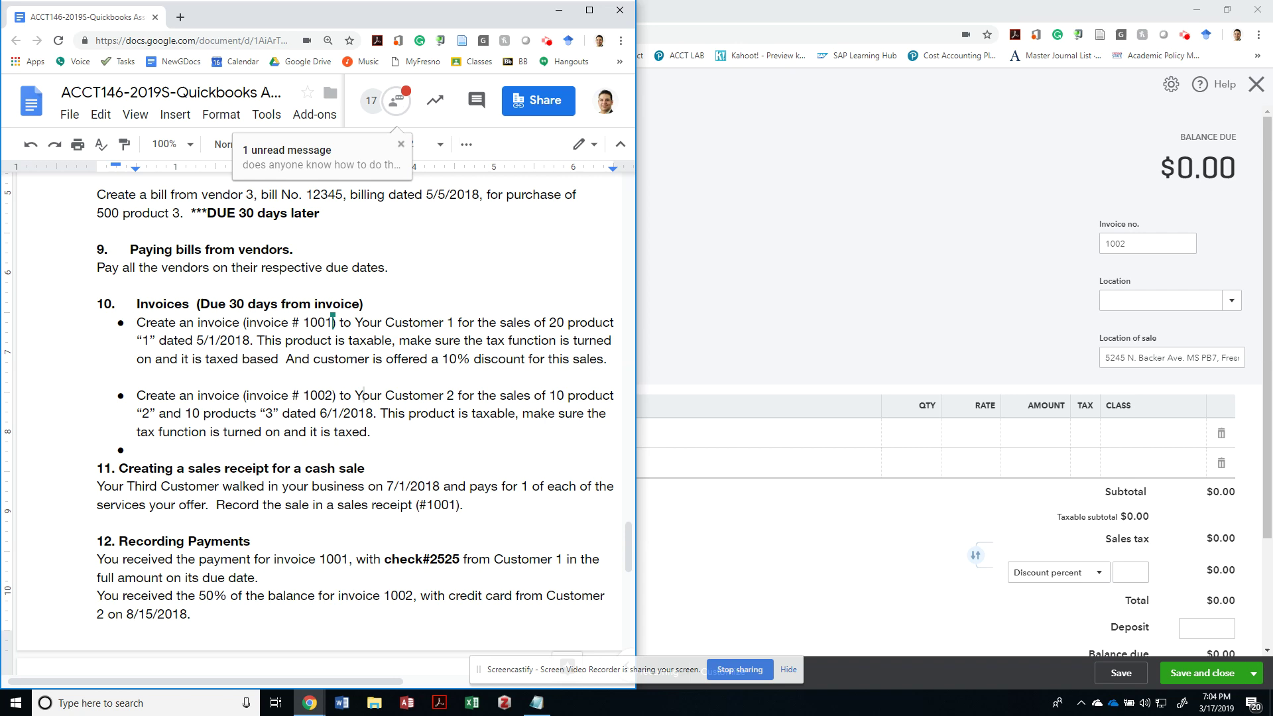
{"action": "key", "text": "alt+Tab"}
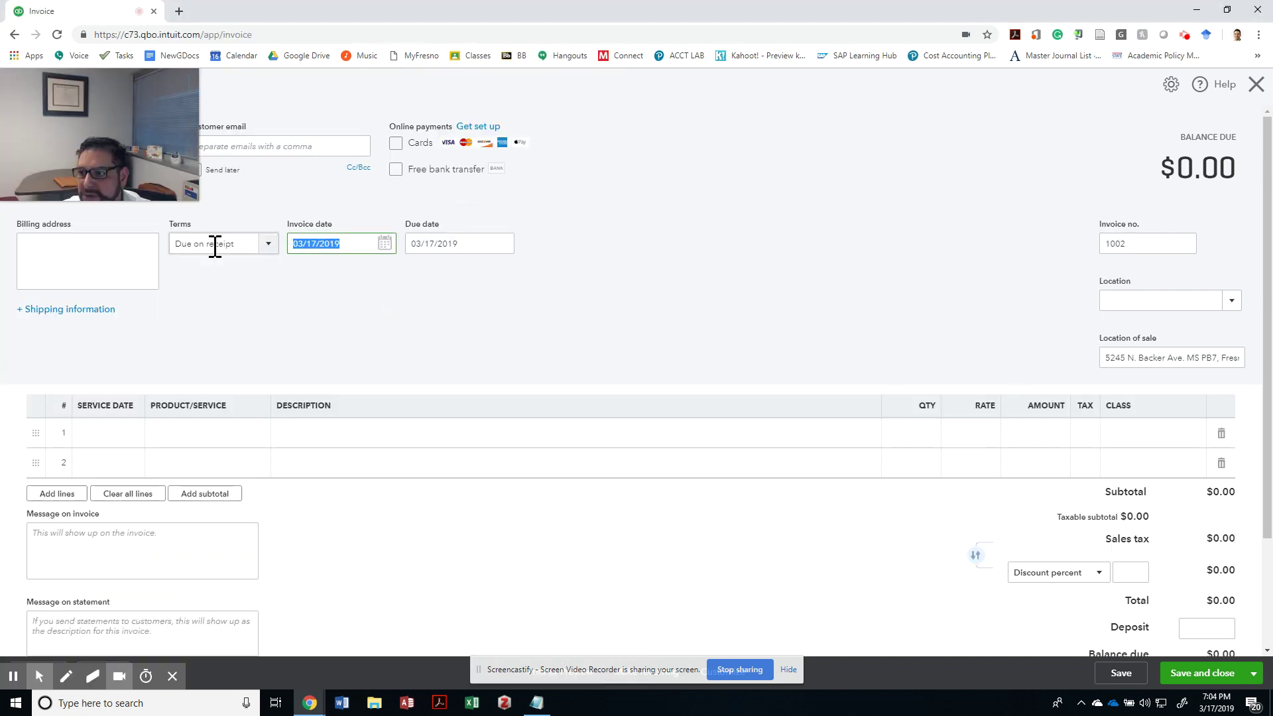
{"action": "left_click_drag", "start_coordinate": [91, 119], "coordinate": [226, 462]}
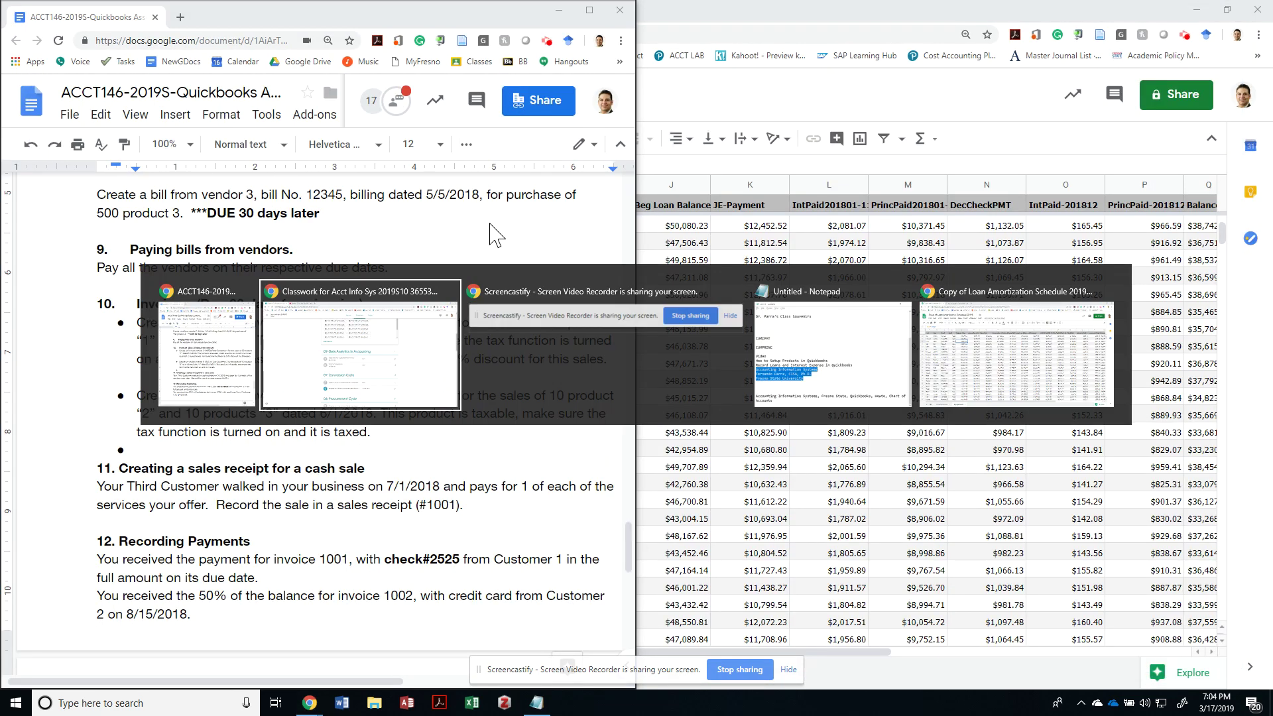
Step: Open QuickBooks in a new tab, move it into its own window, and maximize it
{"action": "key", "text": "Escape"}
{"action": "left_click", "coordinate": [179, 18]}
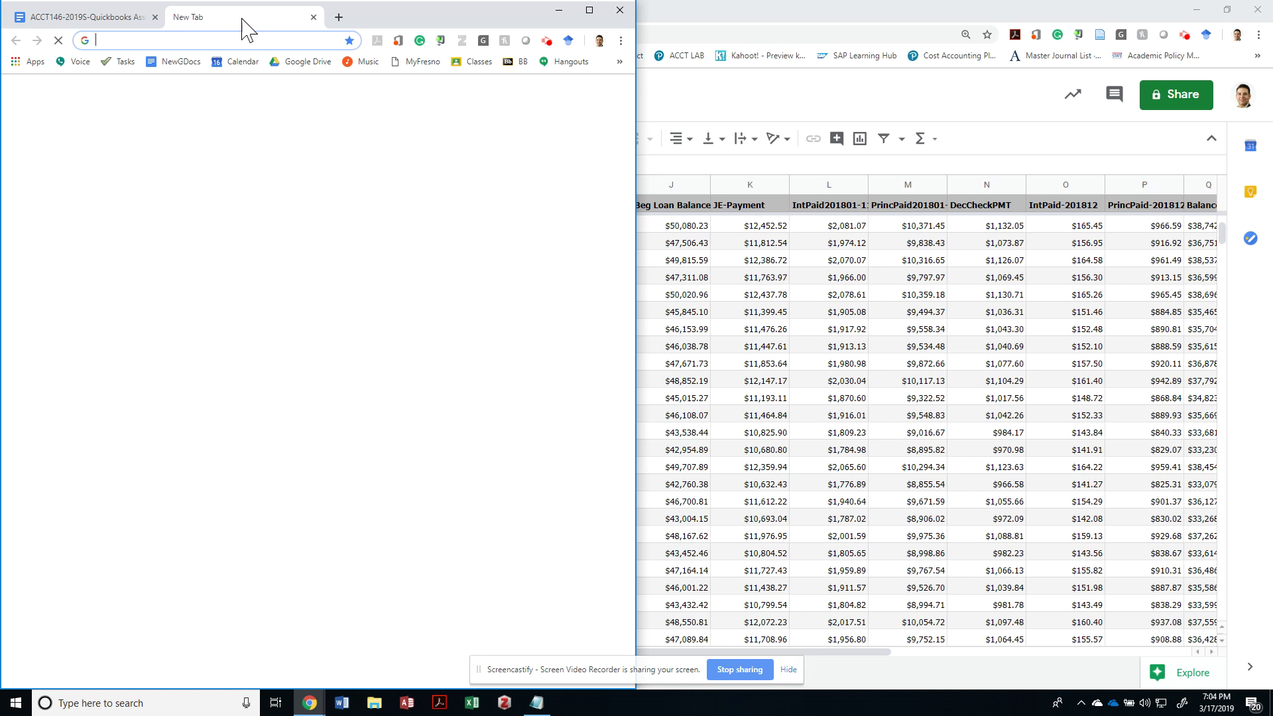
{"action": "type", "text": "qui"}
{"action": "key", "text": "Return"}
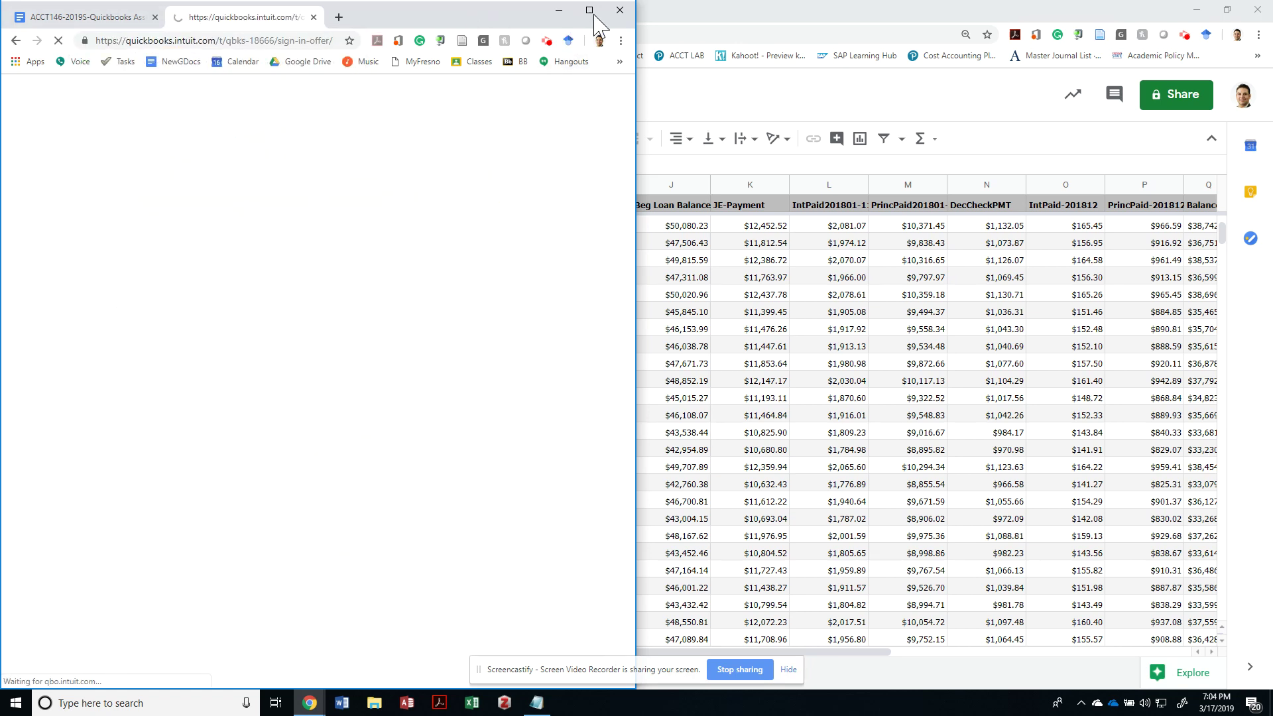
{"action": "key", "text": "alt+Tab"}
{"action": "key", "text": "Escape"}
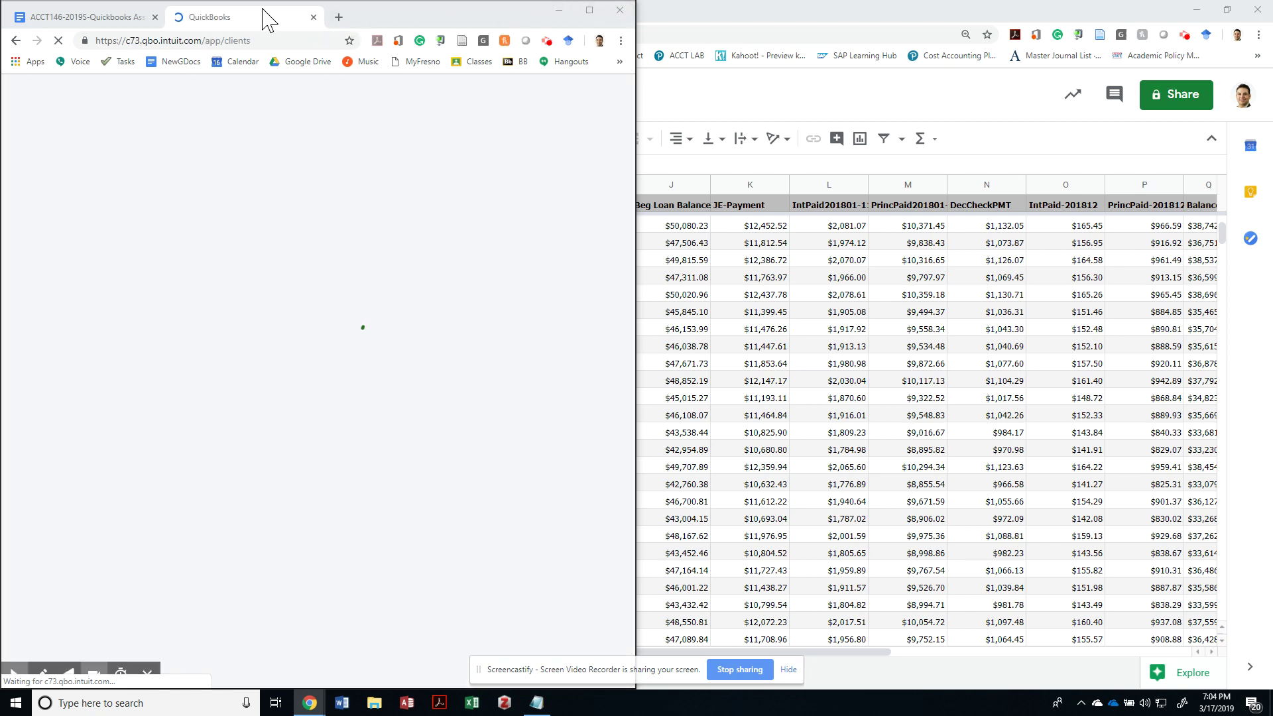
{"action": "left_click_drag", "start_coordinate": [239, 17], "coordinate": [296, 119]}
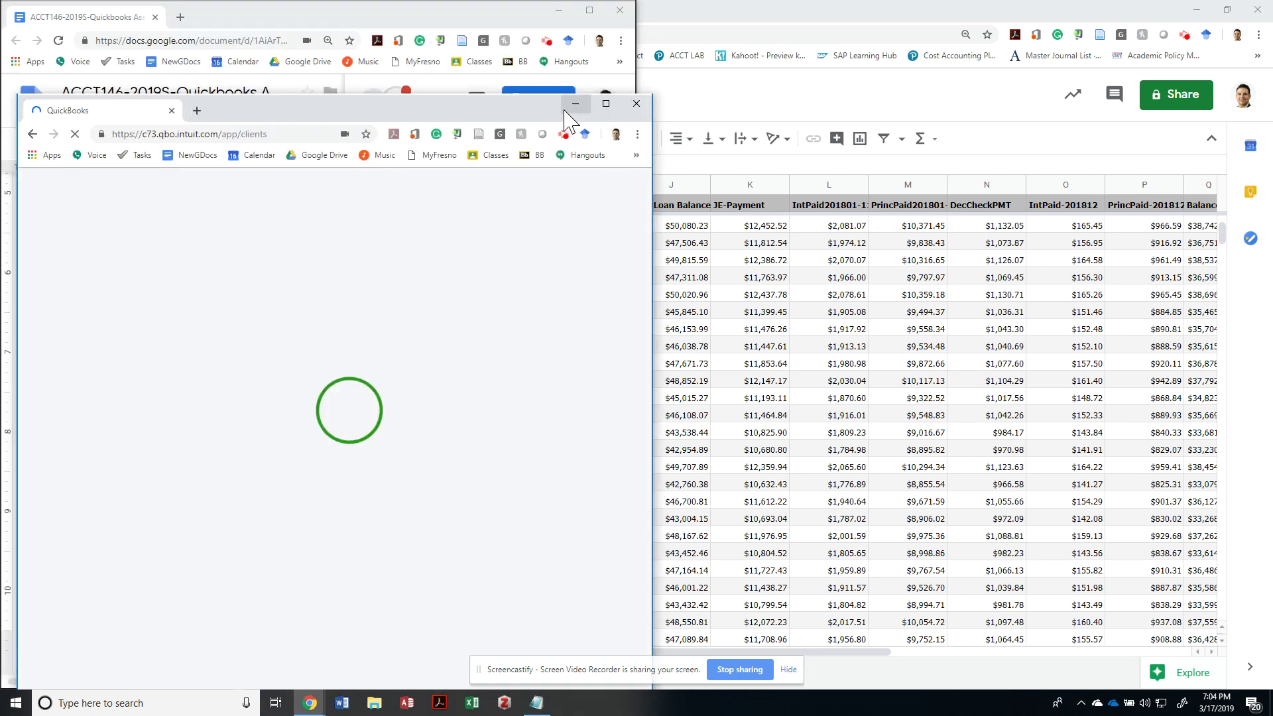
{"action": "left_click", "coordinate": [606, 103]}
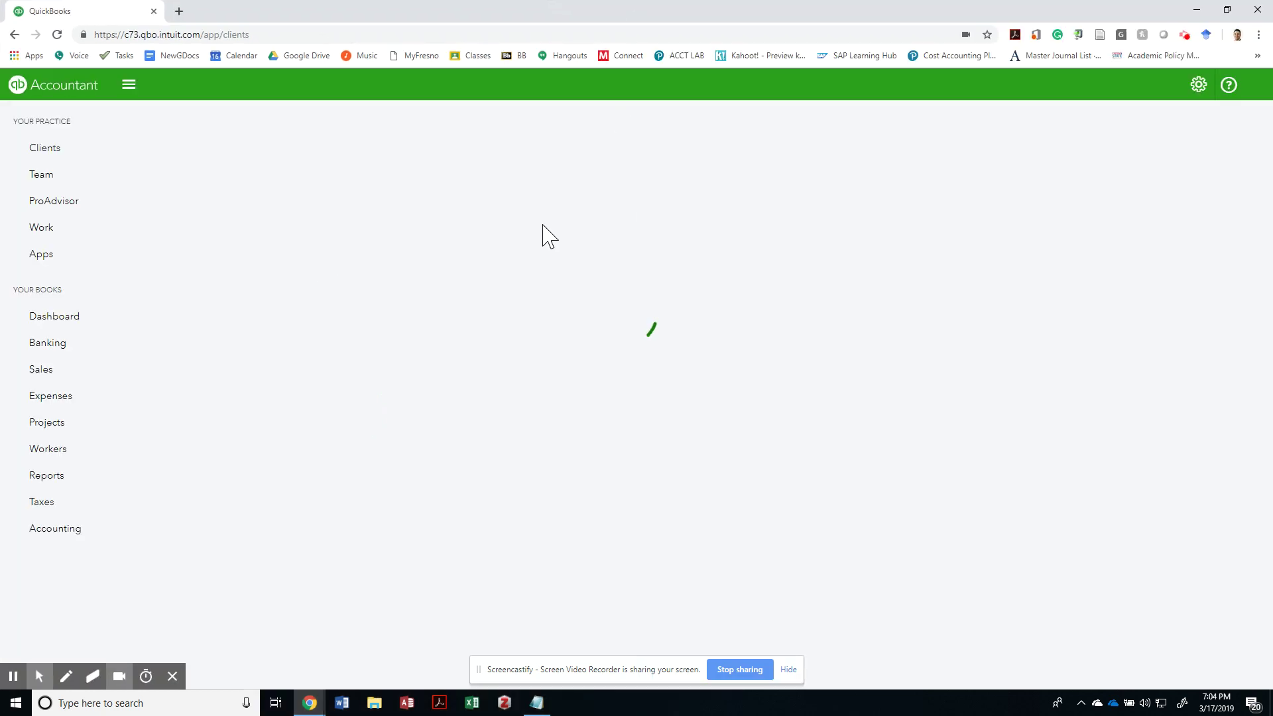
Step: Start a new invoice from the Sales > Invoices list
{"action": "mouse_move", "coordinate": [42, 369]}
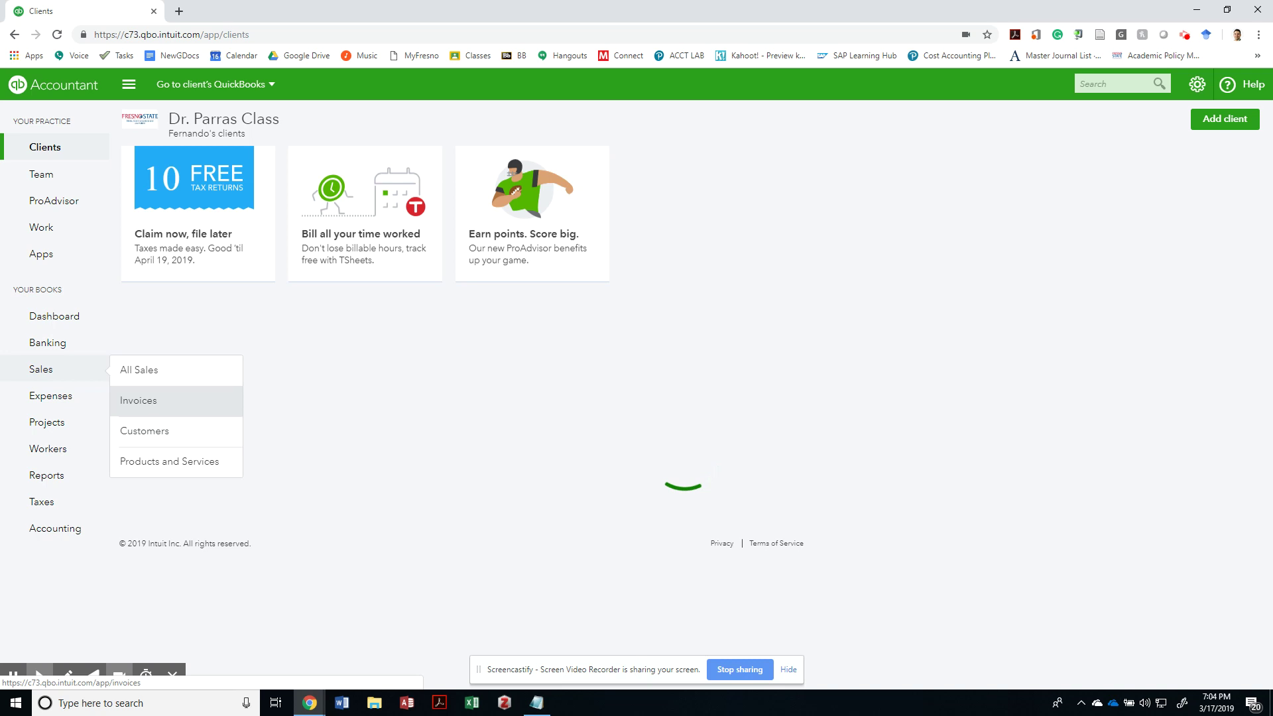
{"action": "left_click", "coordinate": [150, 398]}
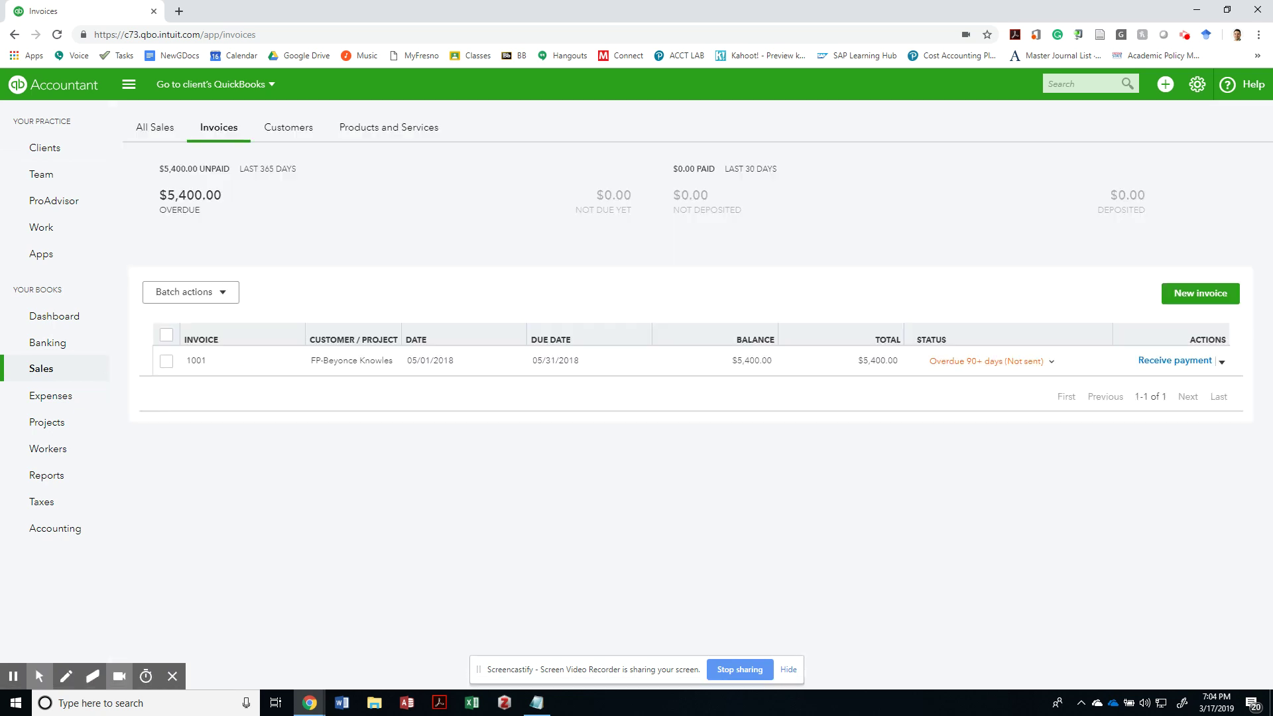
{"action": "left_click", "coordinate": [1200, 293]}
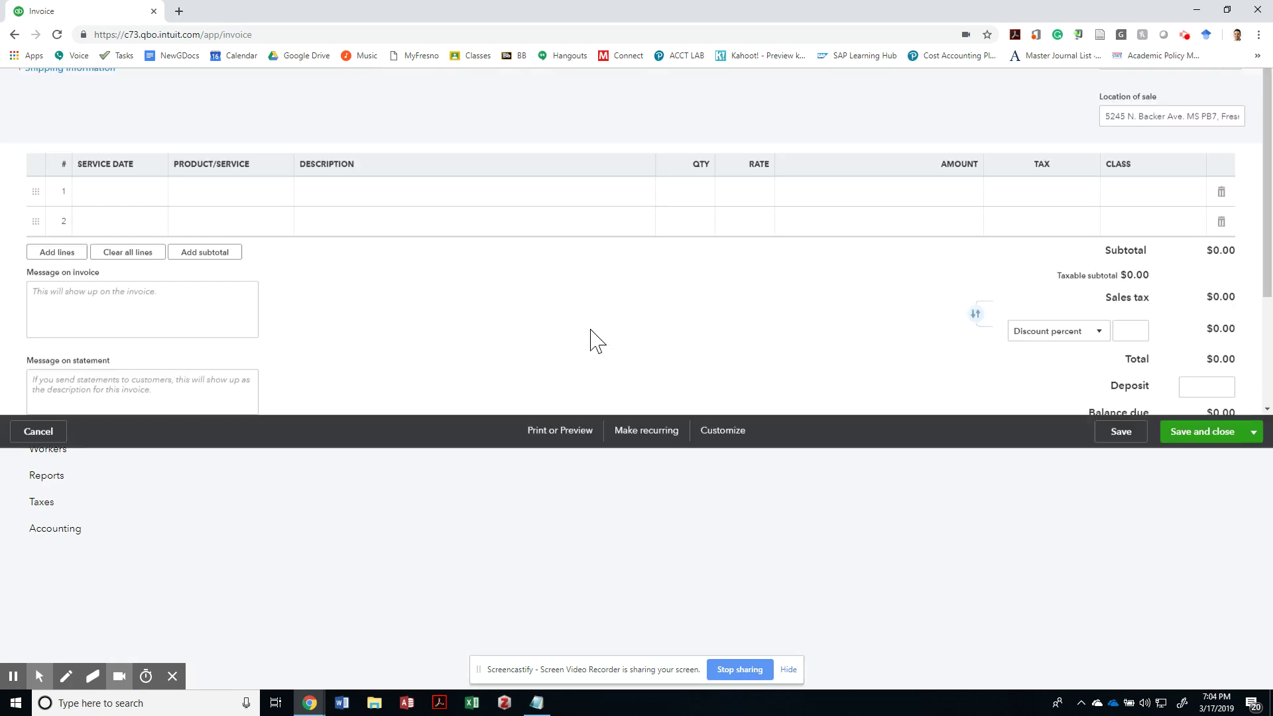
Step: Choose the customer for invoice 1002 and set its terms to Net 30
{"action": "left_click", "coordinate": [1127, 245]}
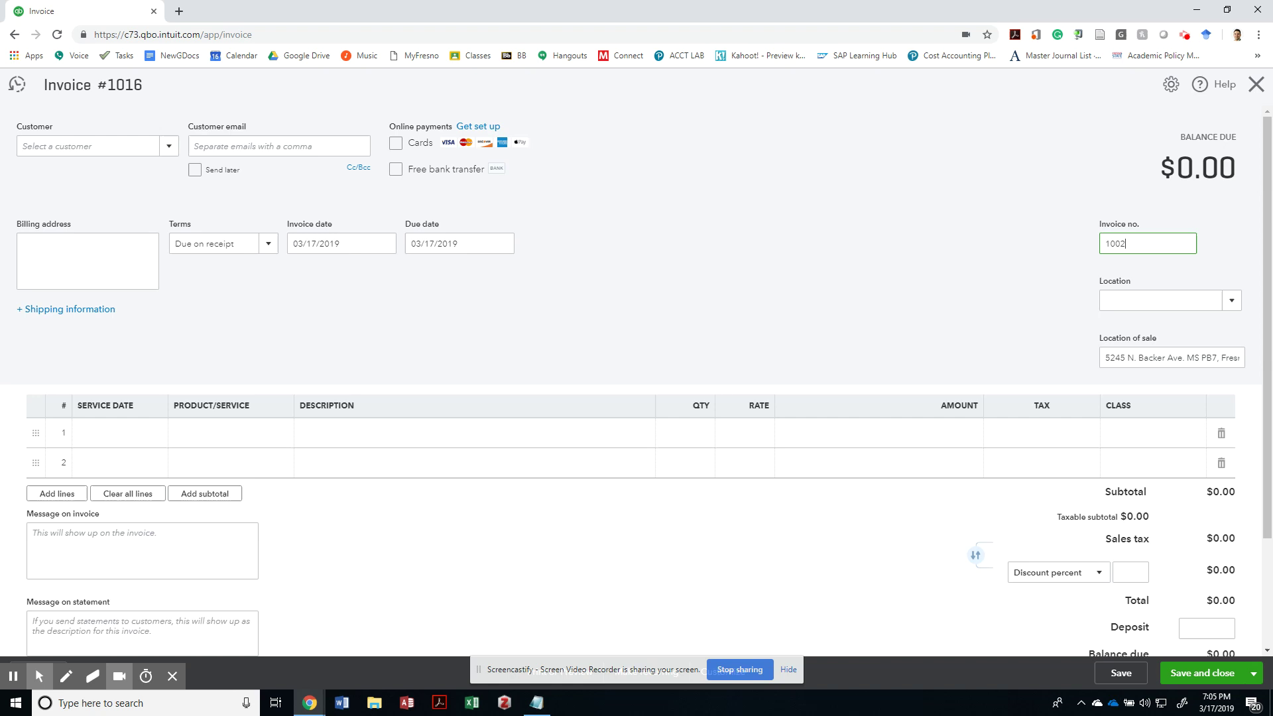
{"action": "left_click", "coordinate": [171, 148]}
{"action": "left_click", "coordinate": [151, 245]}
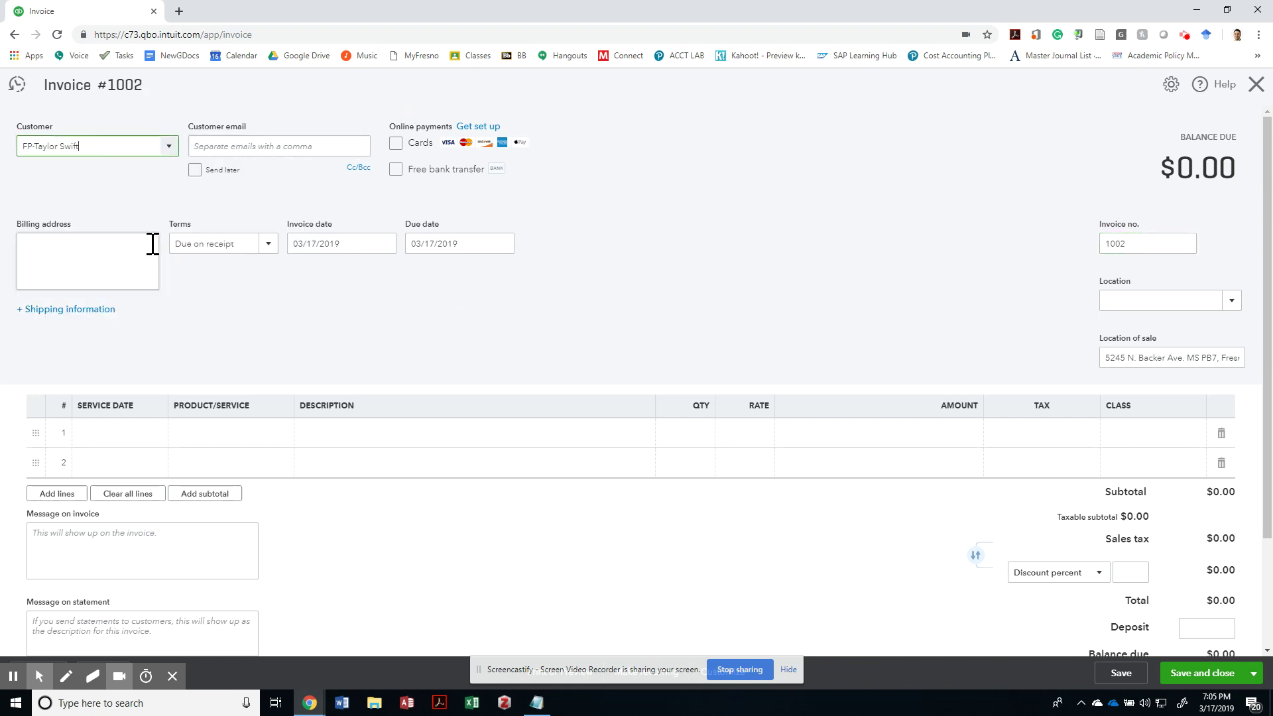
{"action": "key", "text": "alt+Tab"}
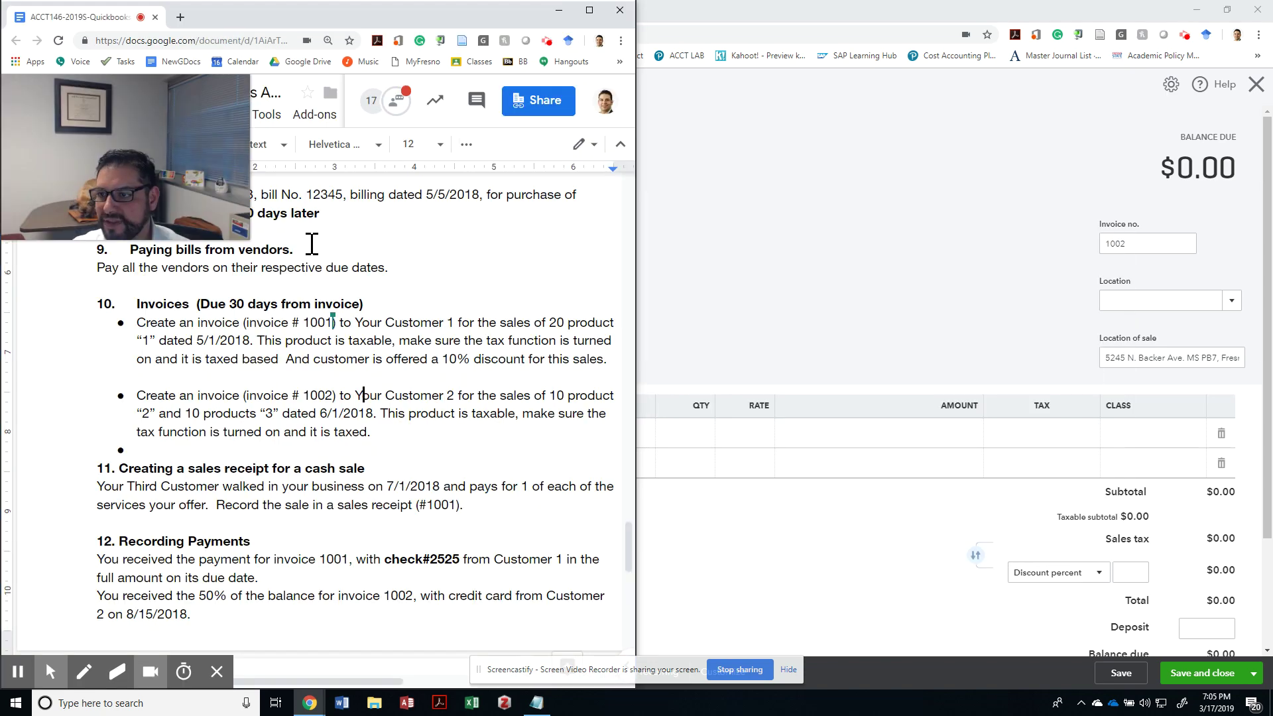
{"action": "key", "text": "alt+Tab"}
{"action": "left_click", "coordinate": [269, 244]}
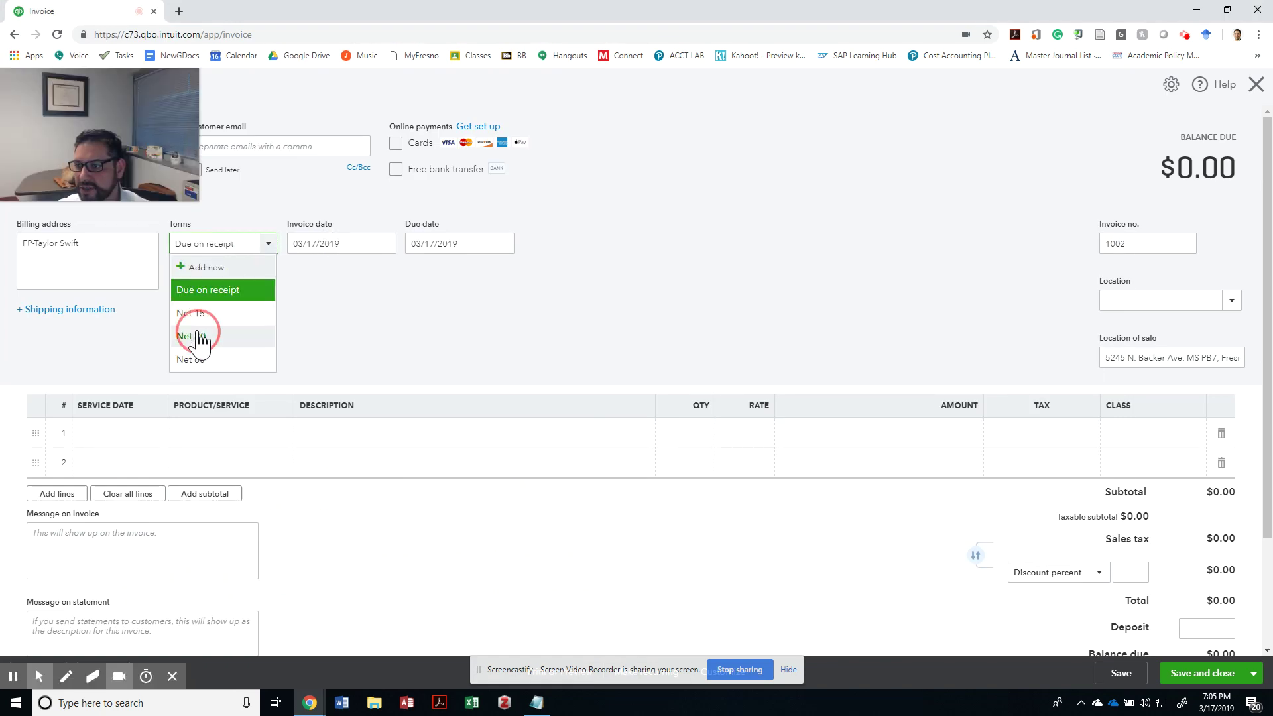
{"action": "left_click", "coordinate": [198, 338]}
Step: Enter invoice date 06/01/2018 so the due date becomes 07/01/2018
{"action": "key", "text": "alt+Tab"}
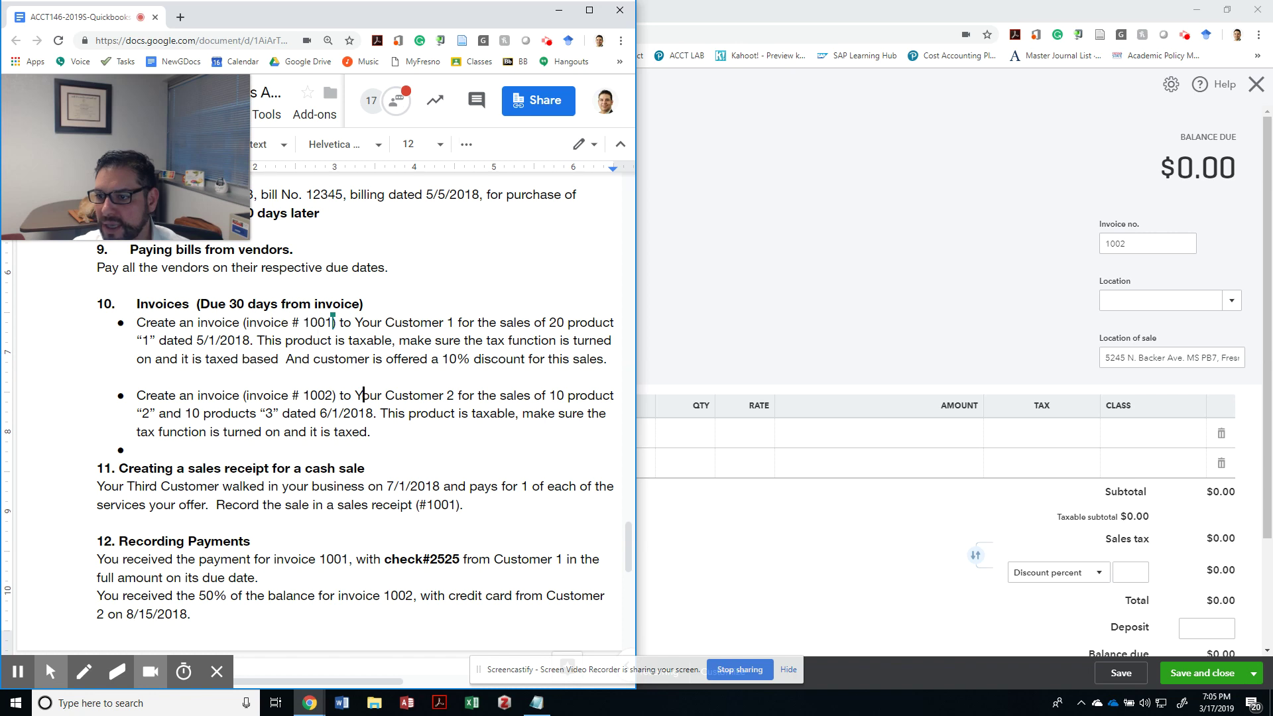
{"action": "key", "text": "alt+Tab"}
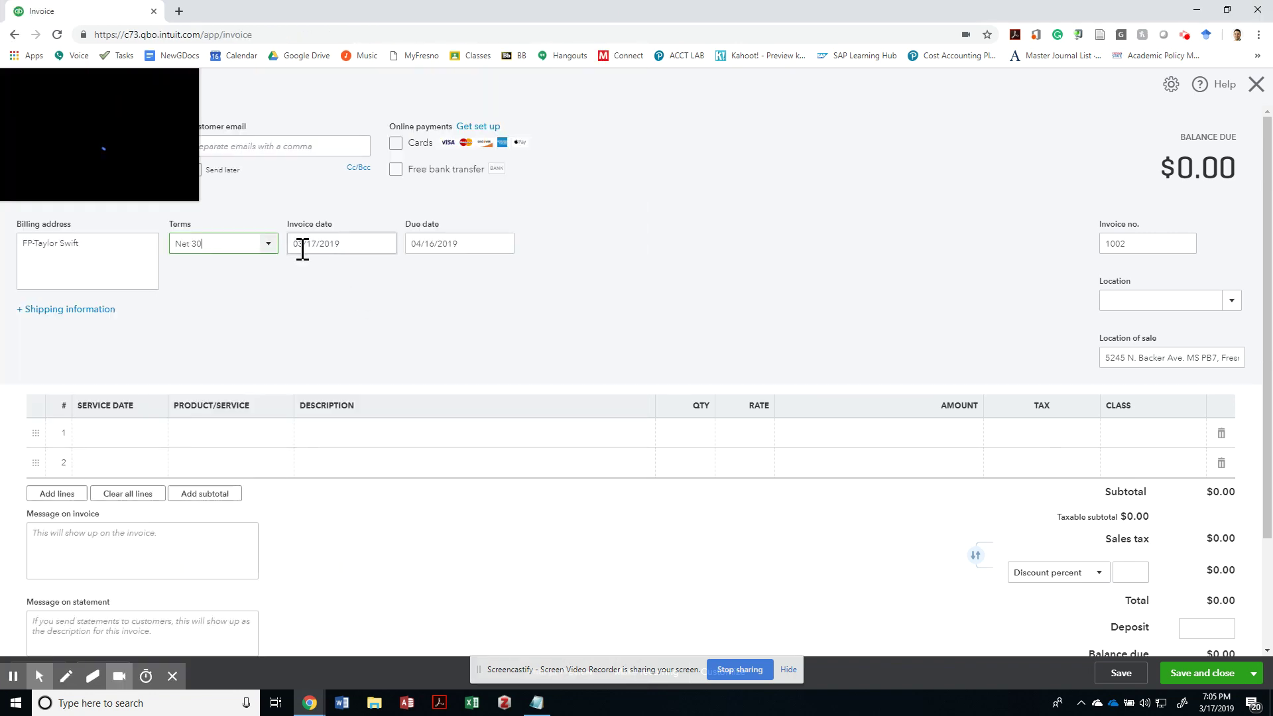
{"action": "left_click", "coordinate": [360, 240]}
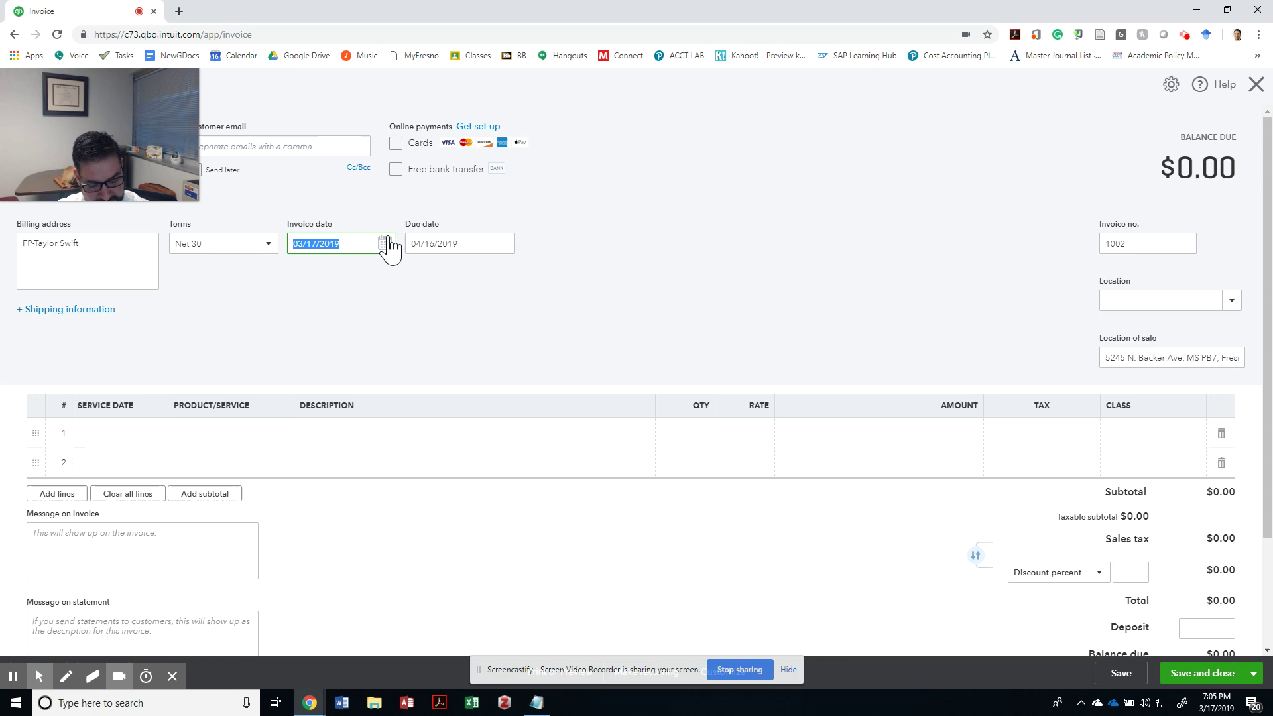
{"action": "type", "text": "6/01/2018"}
{"action": "key", "text": "Tab"}
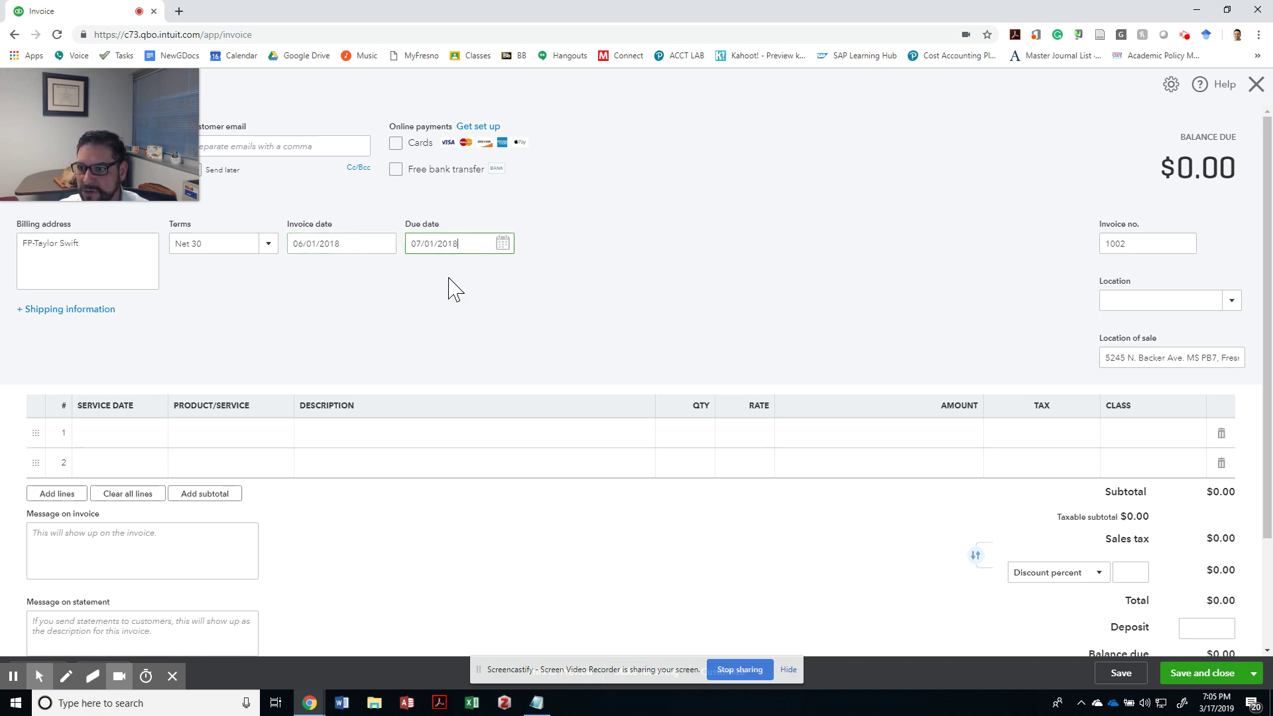
{"action": "key", "text": "alt+Tab"}
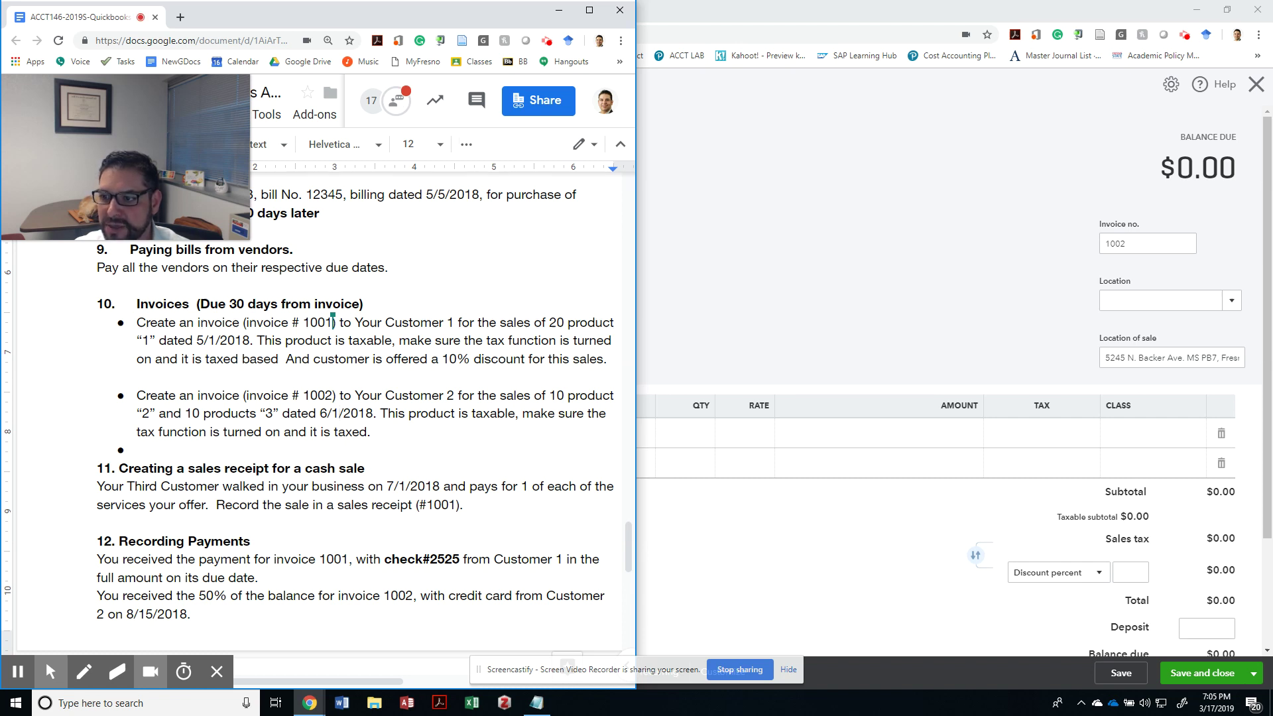
{"action": "key", "text": "alt+Tab"}
{"action": "left_click", "coordinate": [233, 434]}
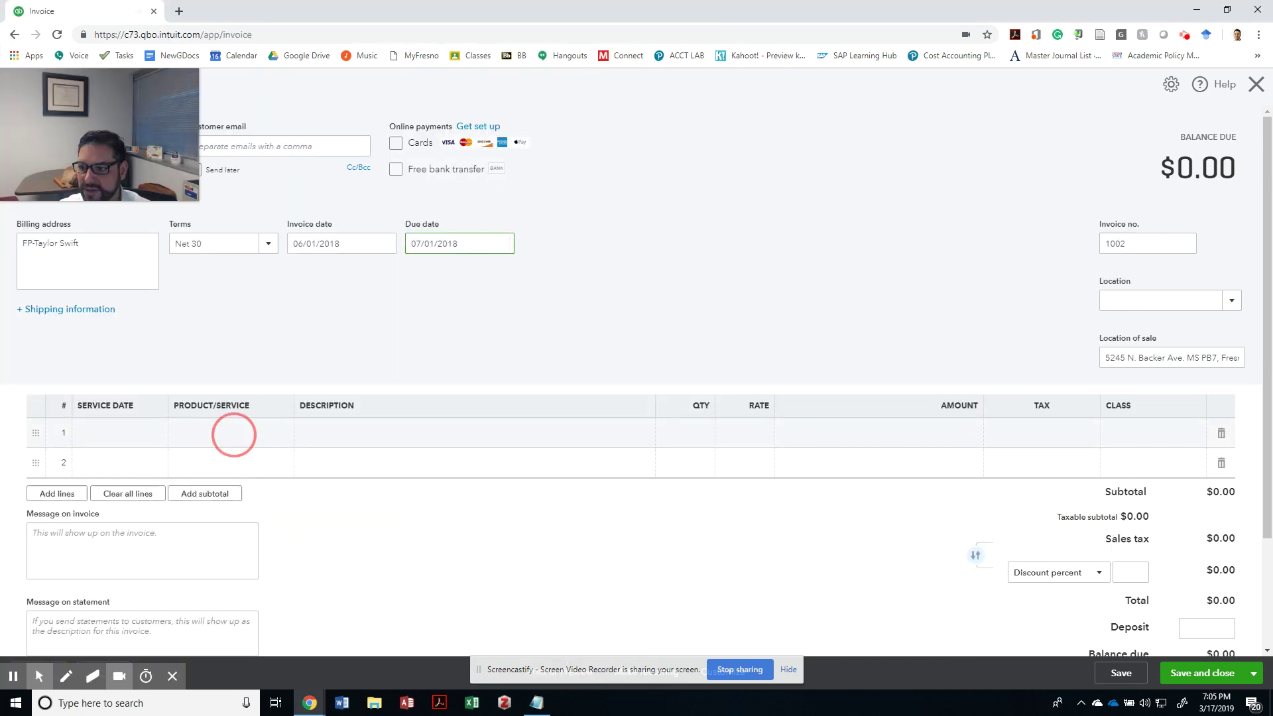
Step: Add line 1: 10 FP-Quickbooks Book at 100, totalling 1,000.00
{"action": "left_click", "coordinate": [279, 434]}
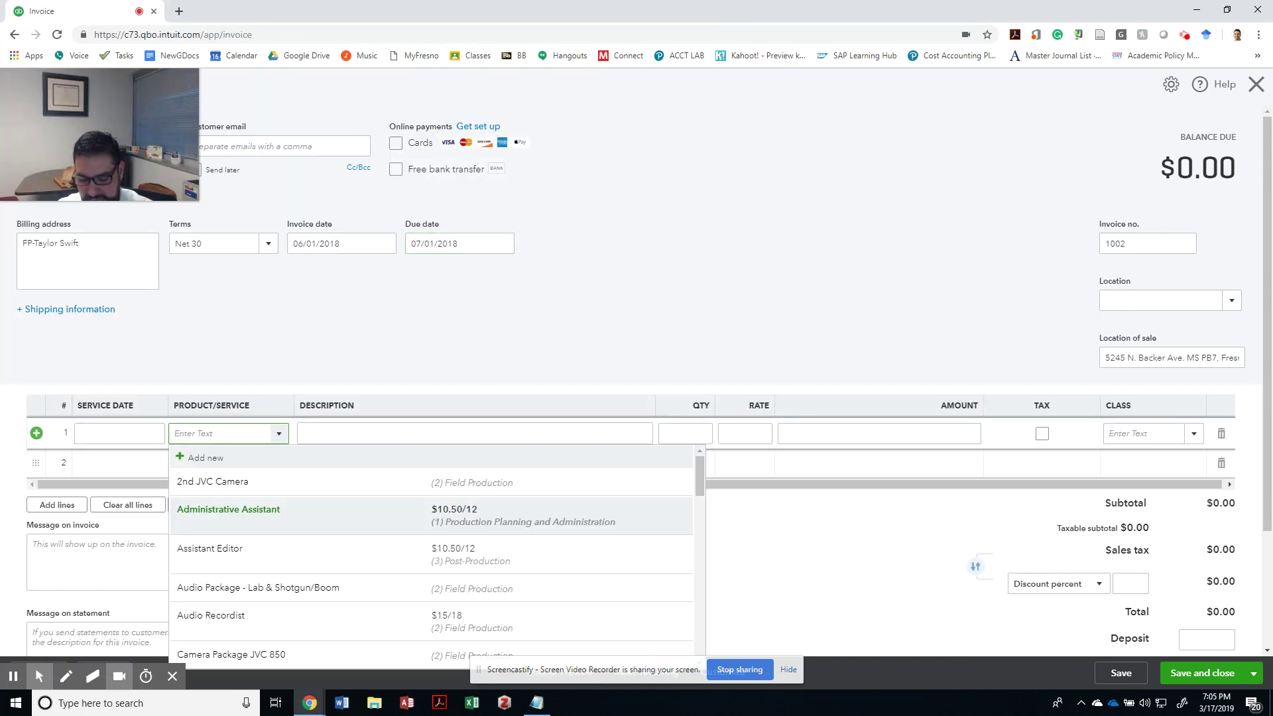
{"action": "type", "text": "fp-"}
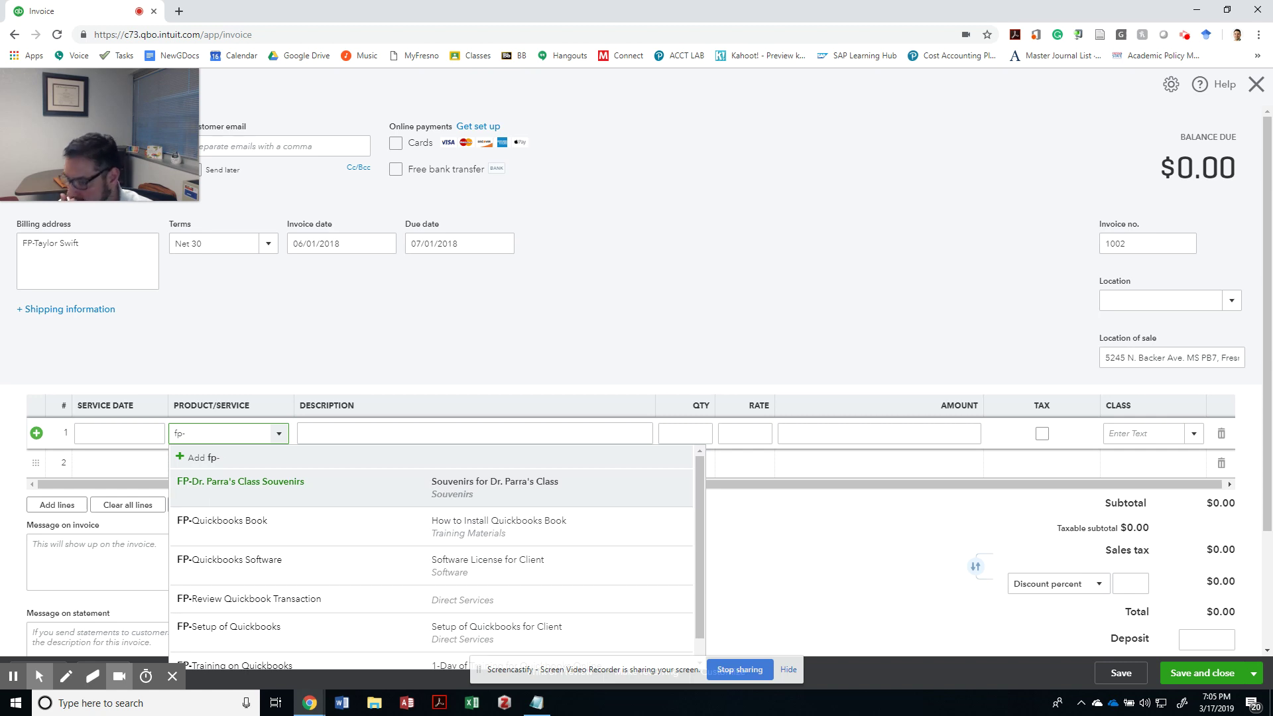
{"action": "key", "text": "Down"}
{"action": "key", "text": "Return"}
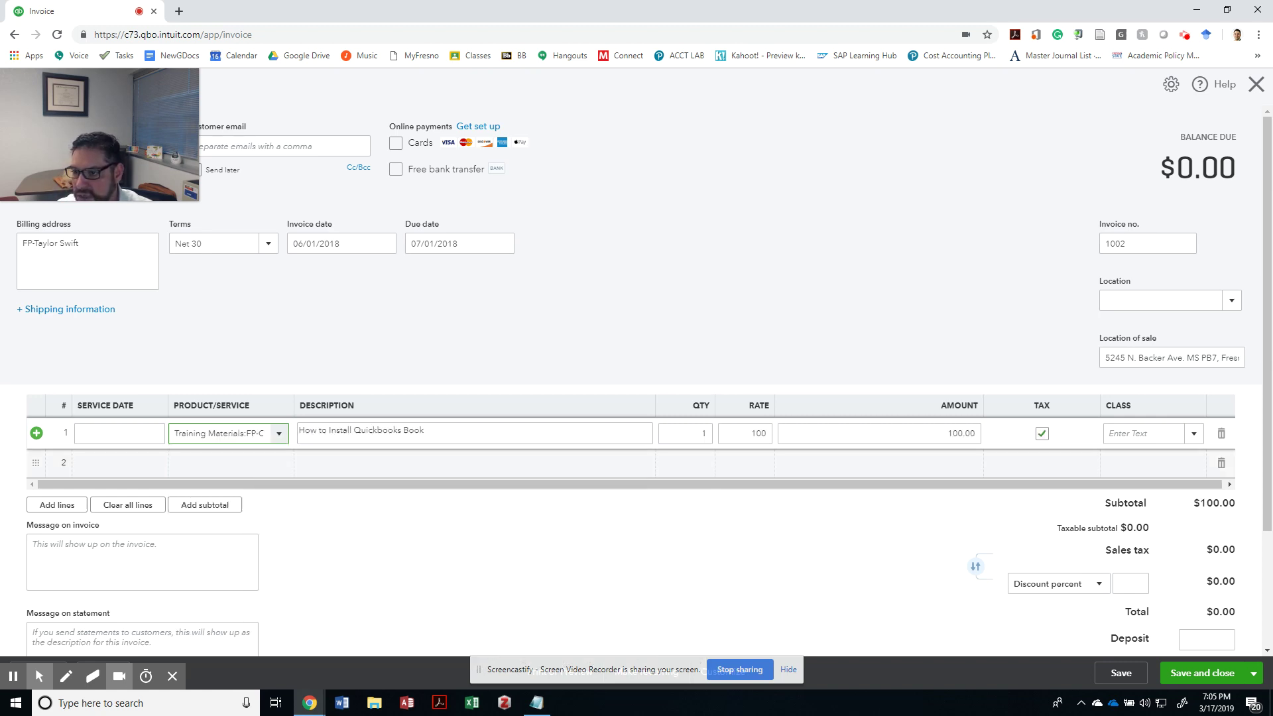
{"action": "left_click", "coordinate": [686, 433]}
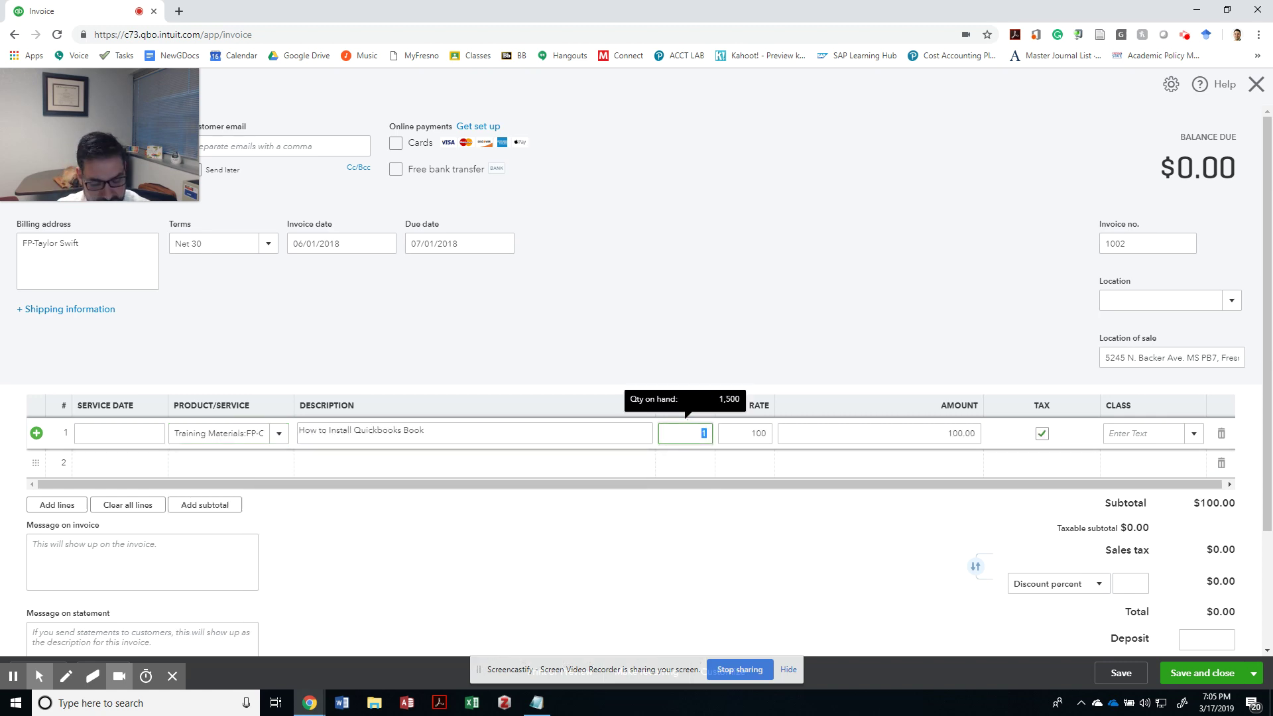
{"action": "key", "text": "Tab"}
Step: Add line 2: 10 class souvenirs at 20
{"action": "left_click", "coordinate": [225, 463]}
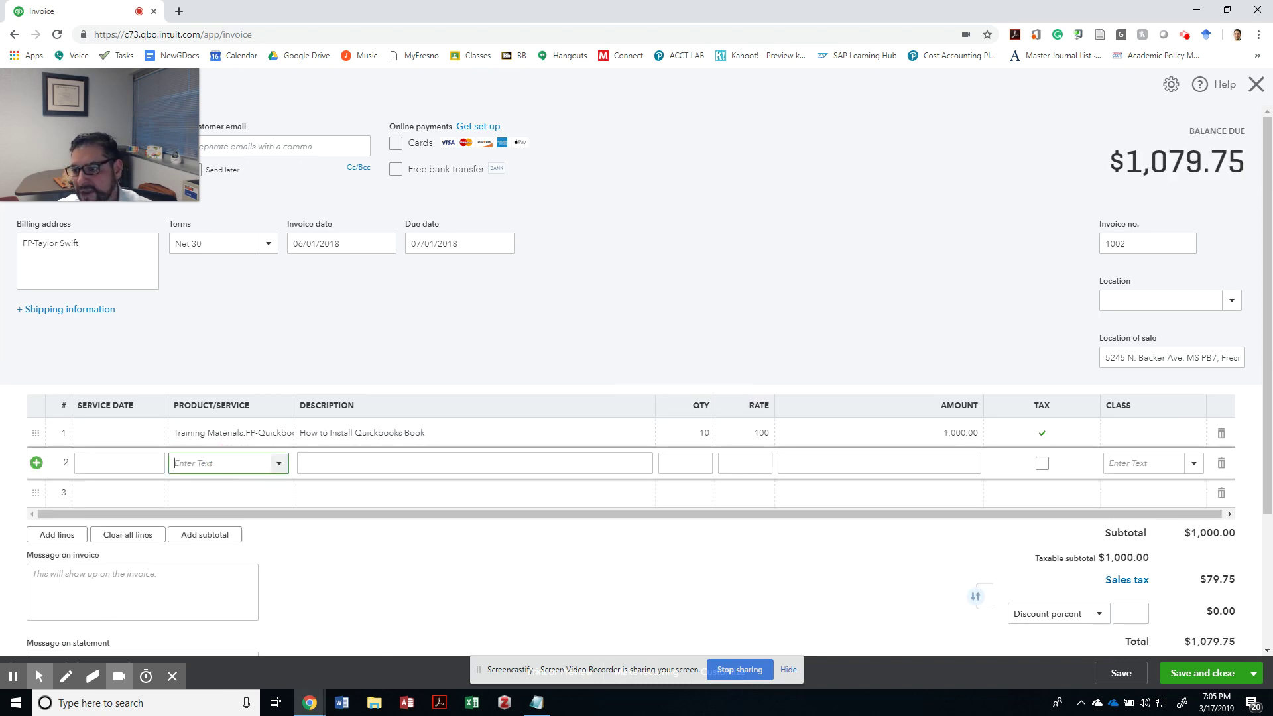
{"action": "type", "text": "f"}
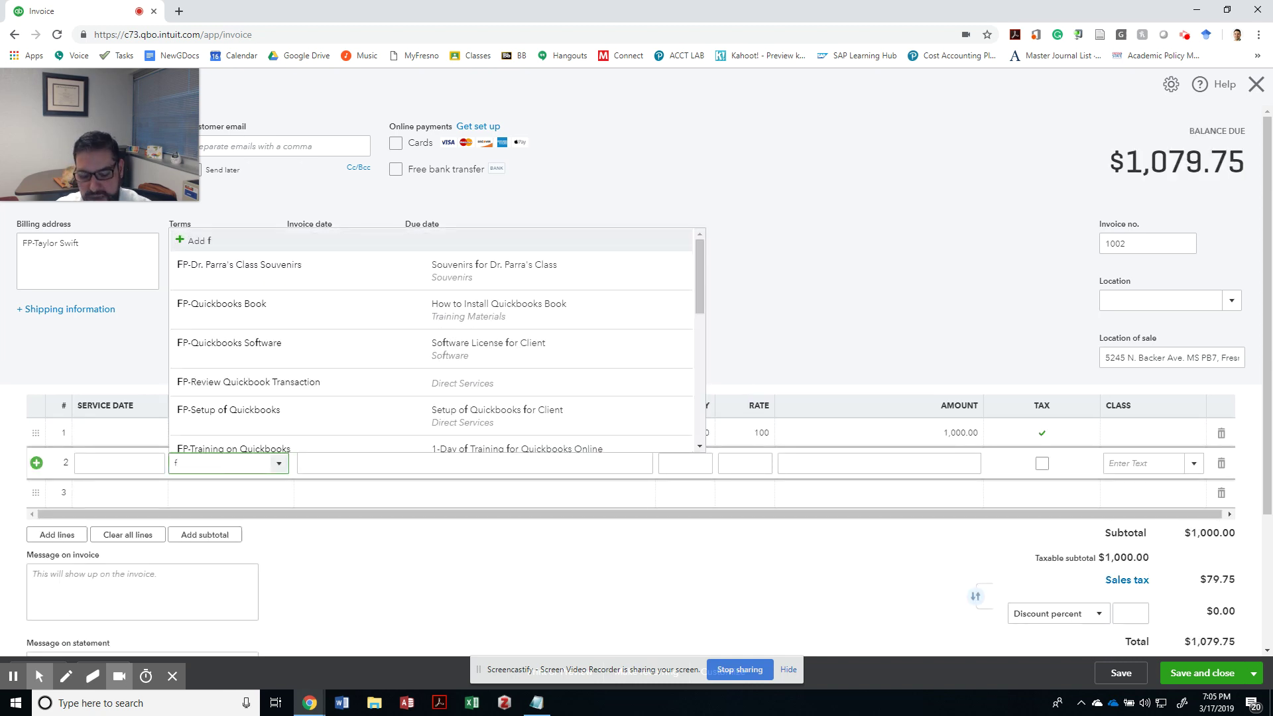
{"action": "type", "text": "p"}
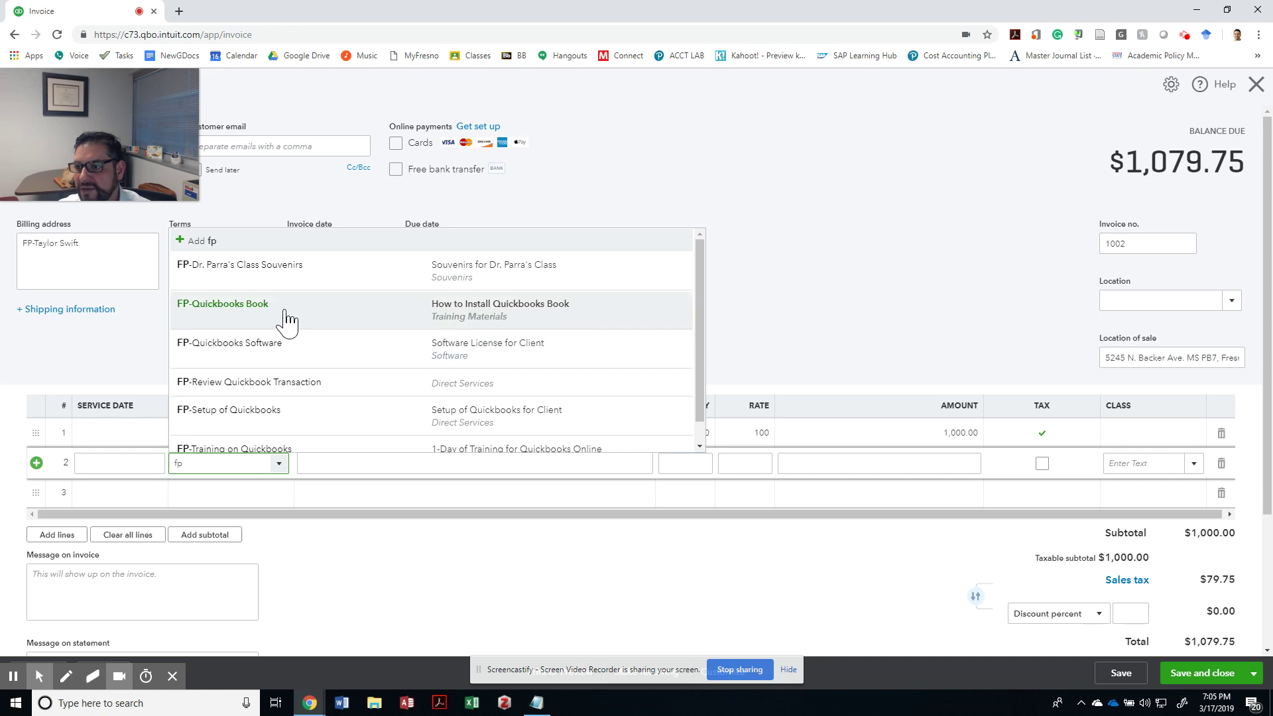
{"action": "left_click", "coordinate": [305, 269]}
{"action": "left_click", "coordinate": [702, 463]}
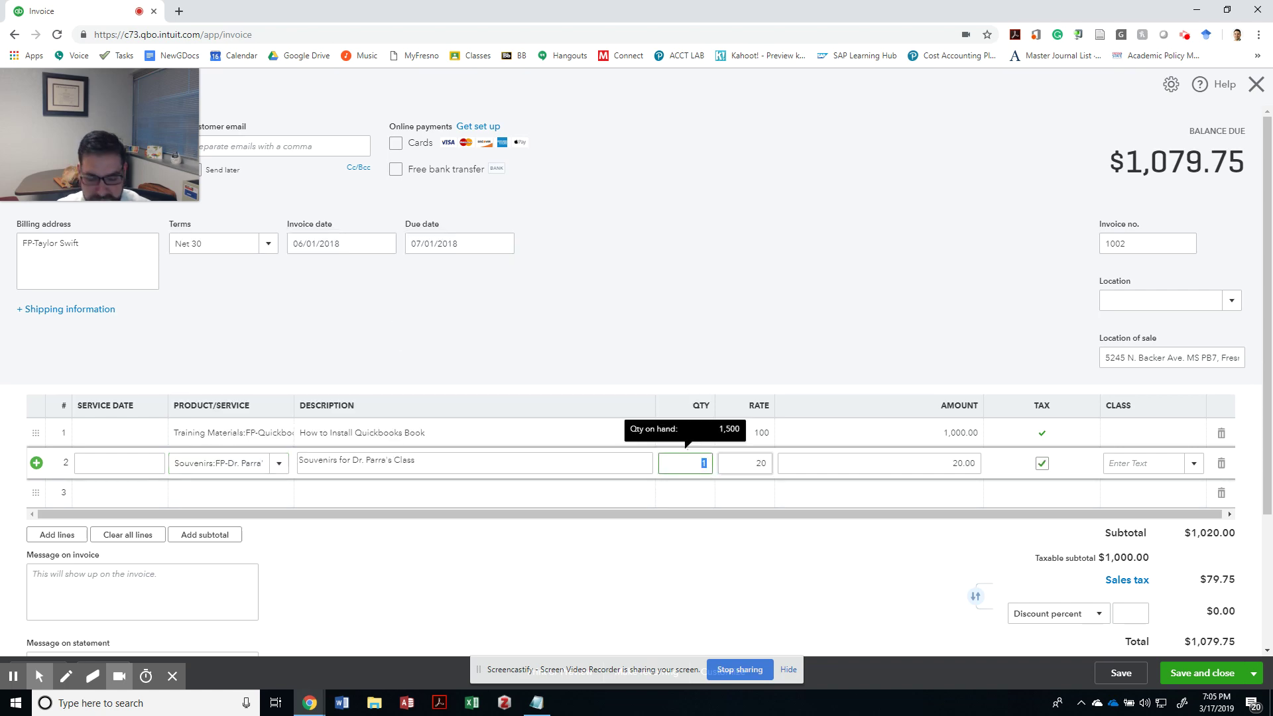
{"action": "type", "text": "10"}
{"action": "key", "text": "alt+Tab"}
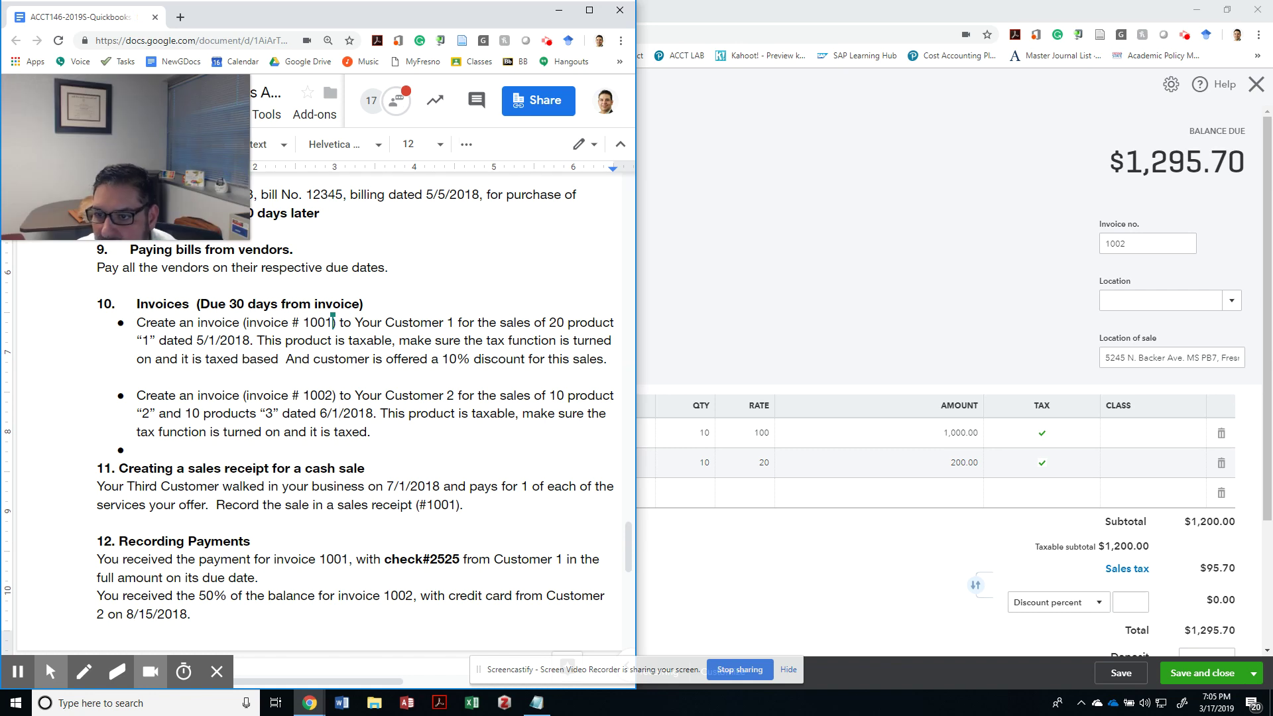
{"action": "key", "text": "alt+Tab"}
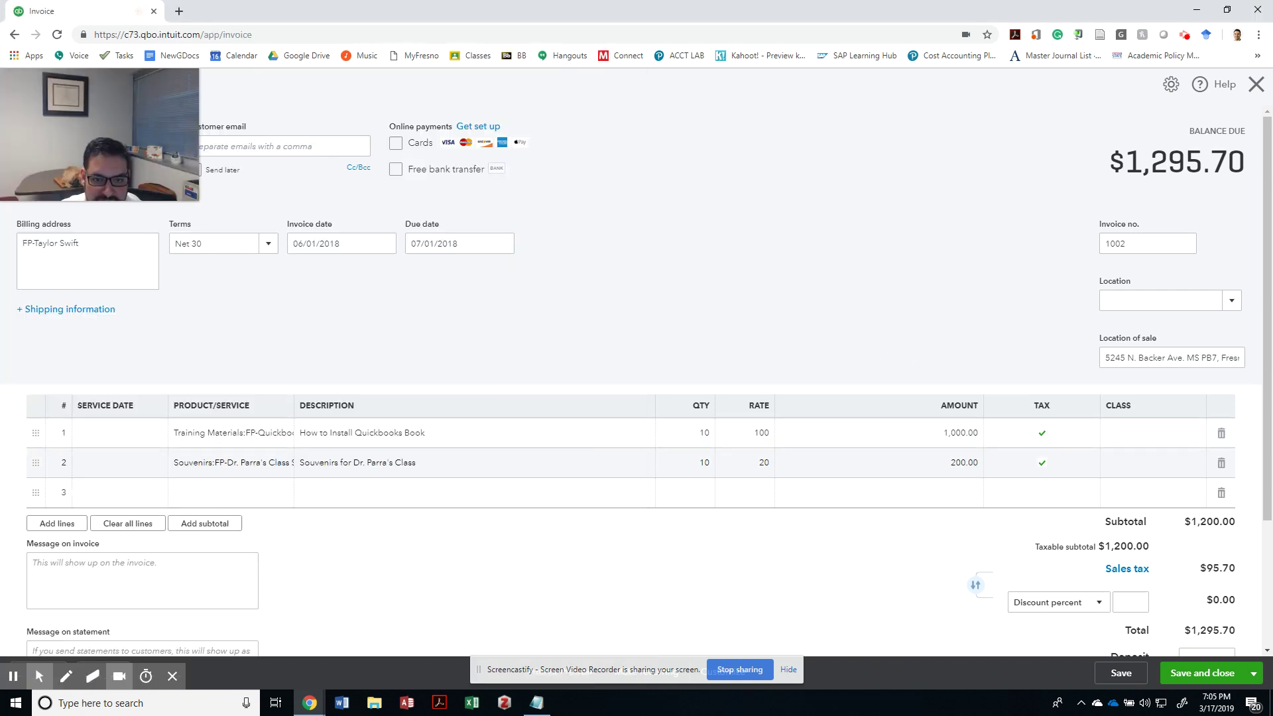
Step: Verify the $1,200.00 subtotal plus $95.70 tax equals $1,295.70, then save and close invoice 1002
{"action": "key", "text": "alt+Tab"}
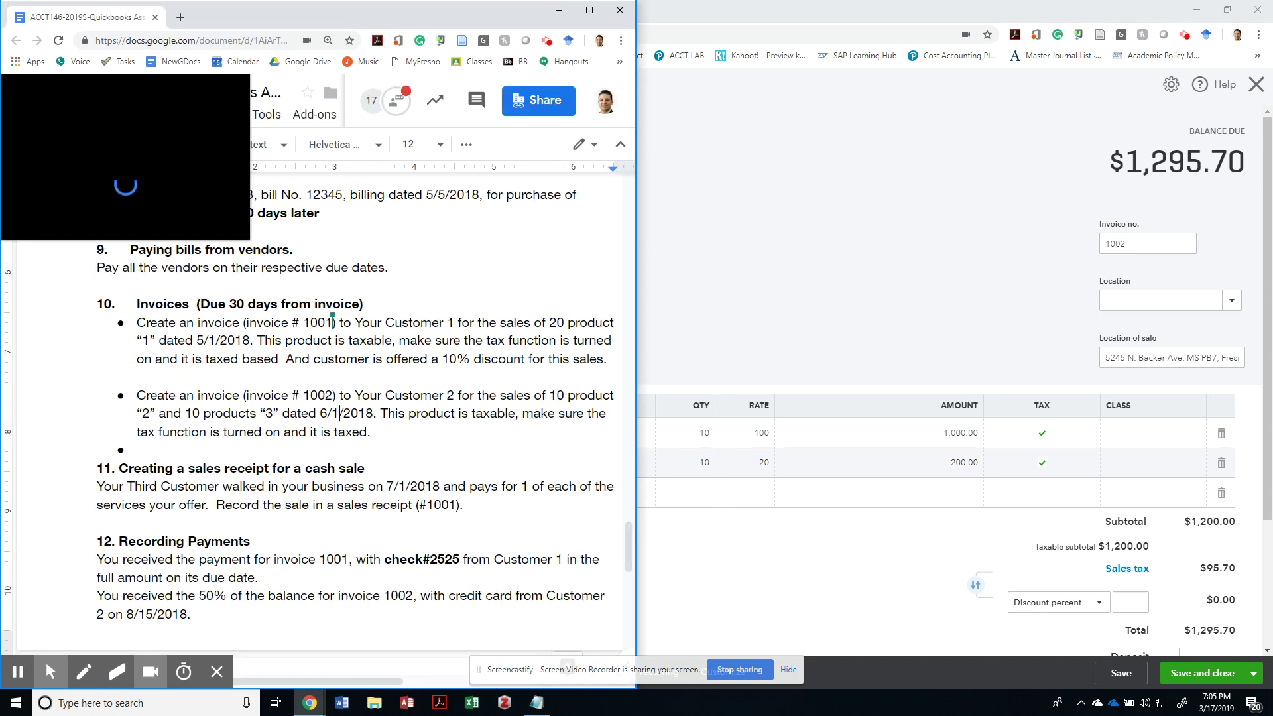
{"action": "key", "text": "alt+Tab"}
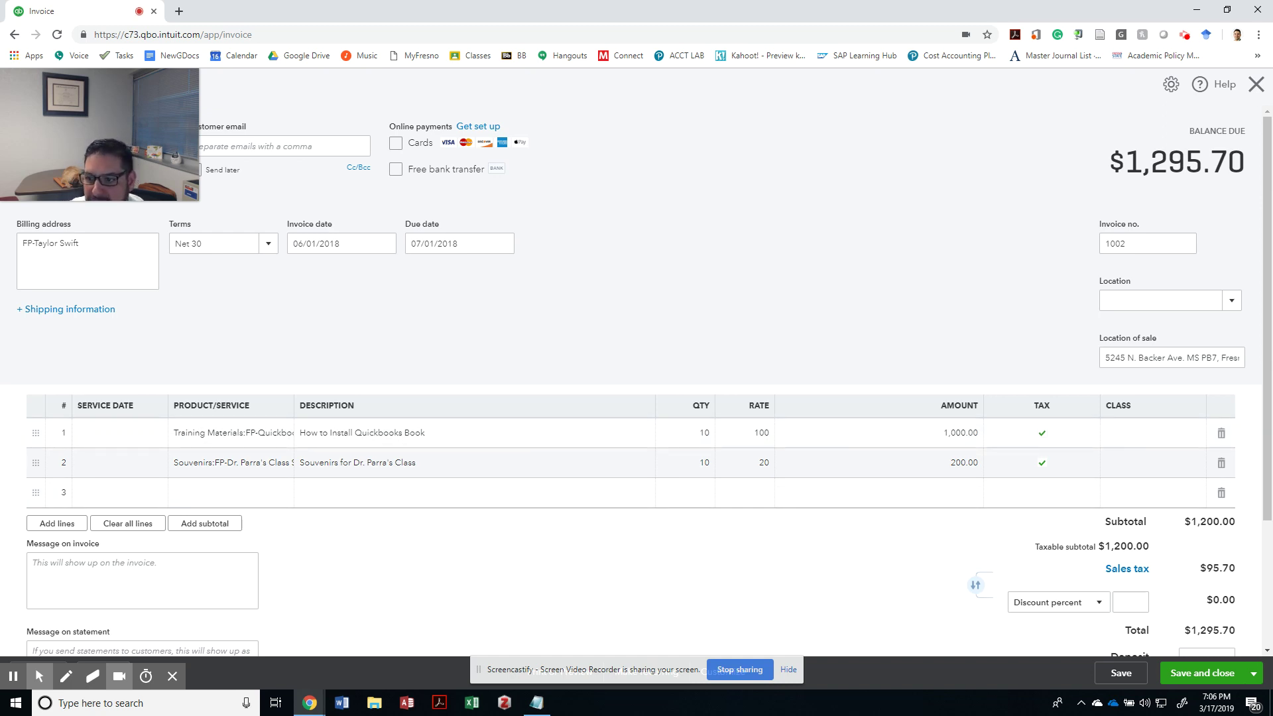
{"action": "scroll", "coordinate": [630, 381], "scroll_direction": "down", "scroll_amount": 3}
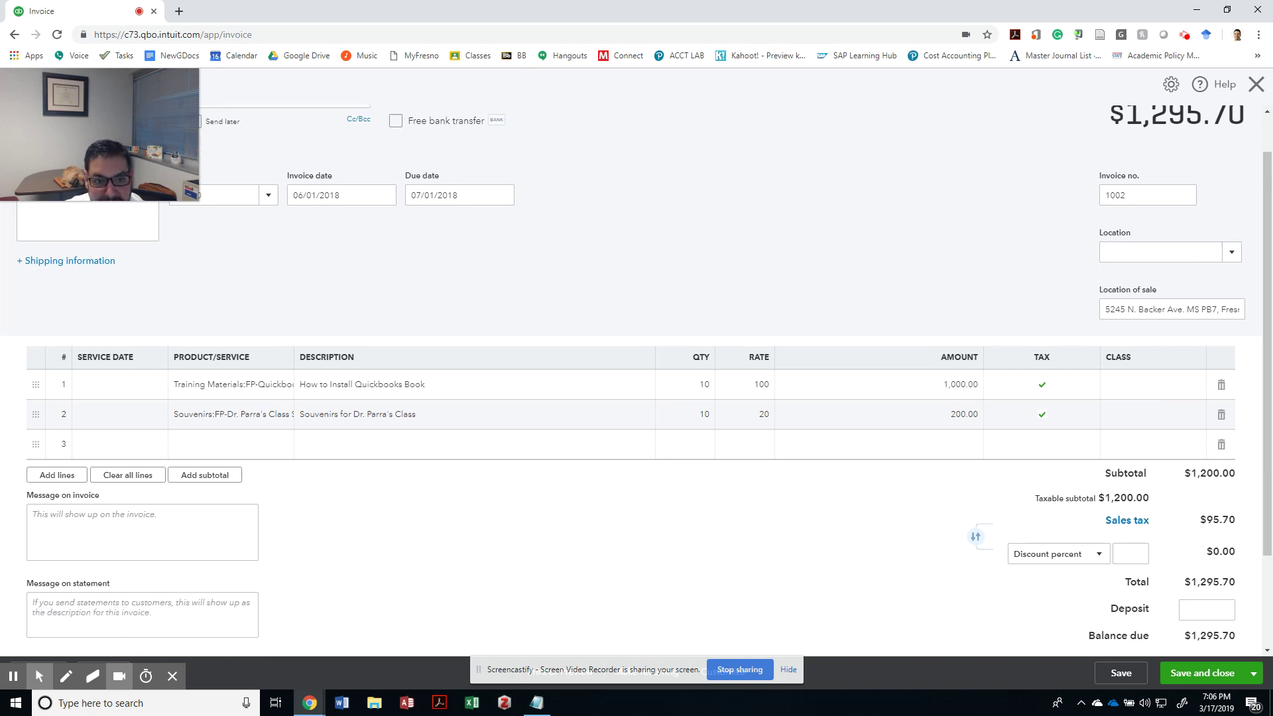
{"action": "scroll", "coordinate": [630, 380], "scroll_direction": "up", "scroll_amount": 3}
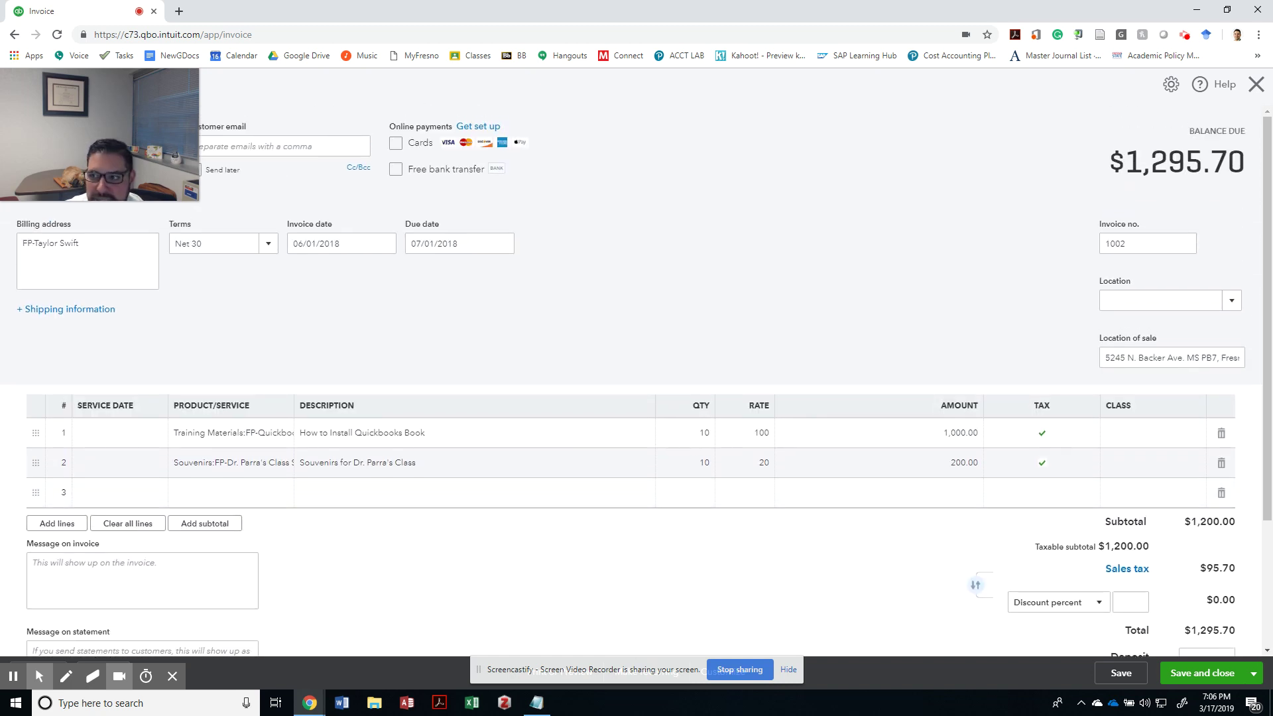
{"action": "scroll", "coordinate": [636, 381], "scroll_direction": "down", "scroll_amount": 2}
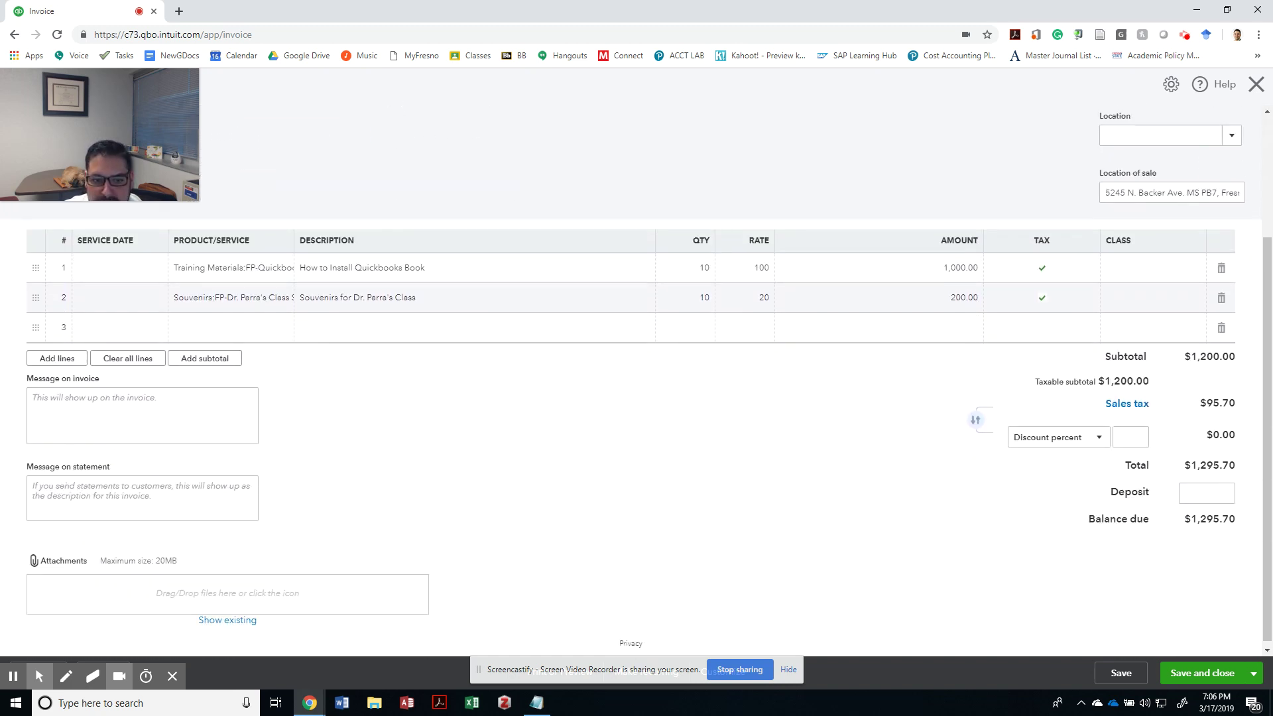
{"action": "scroll", "coordinate": [636, 382], "scroll_direction": "up", "scroll_amount": 2}
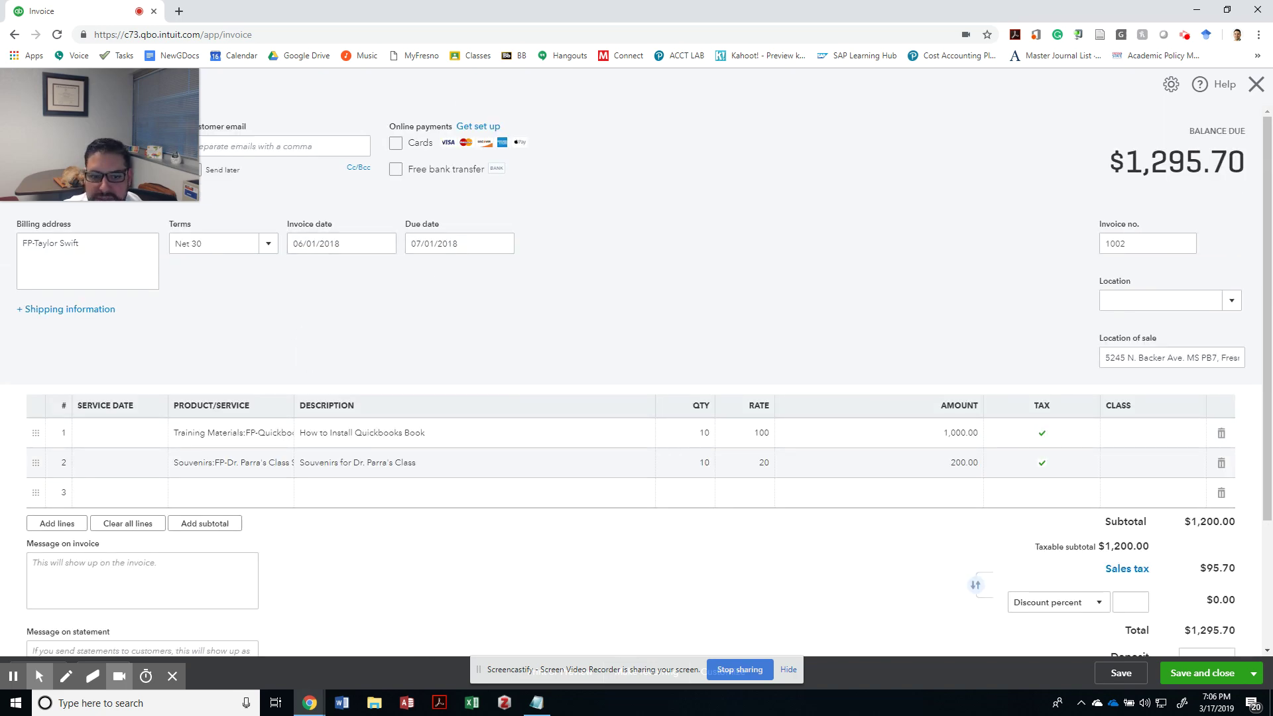
{"action": "scroll", "coordinate": [346, 238], "scroll_direction": "down", "scroll_amount": 2}
{"action": "left_click", "coordinate": [1202, 673]}
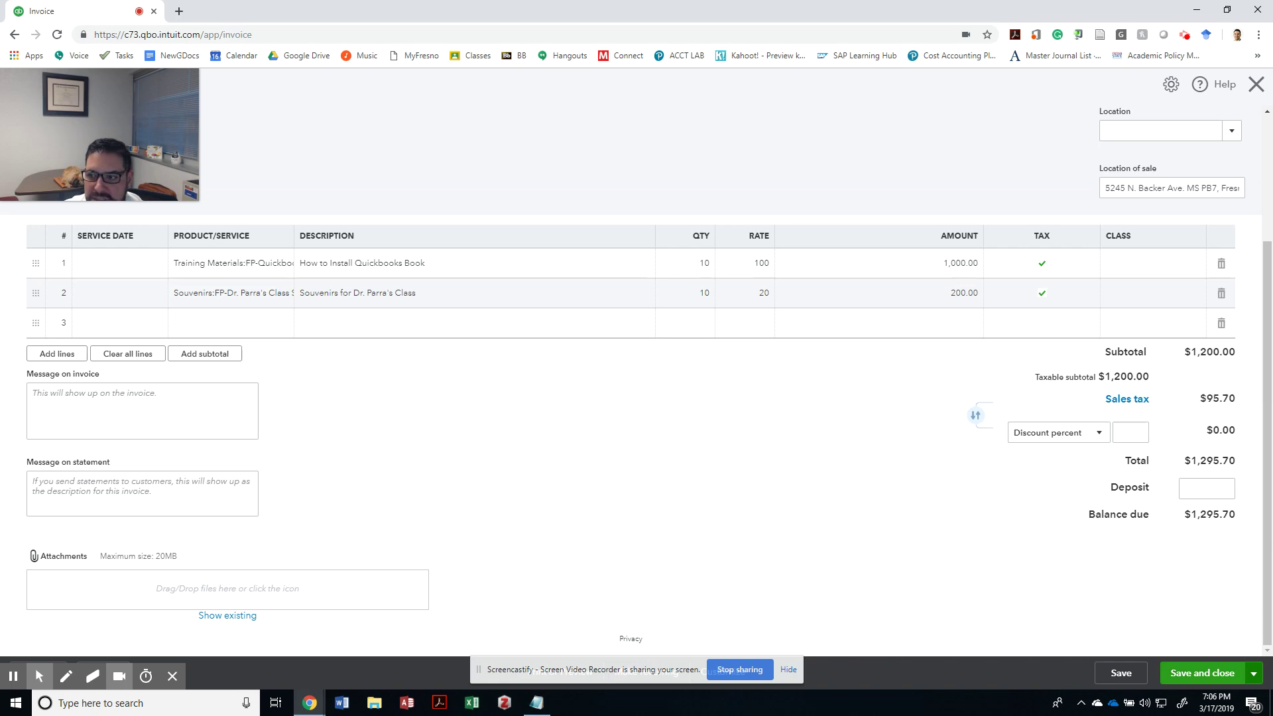
Step: Return to the Invoices list showing 1001 at $5,400.00 and 1002 at $1,295.70
{"action": "key", "text": "alt+Tab"}
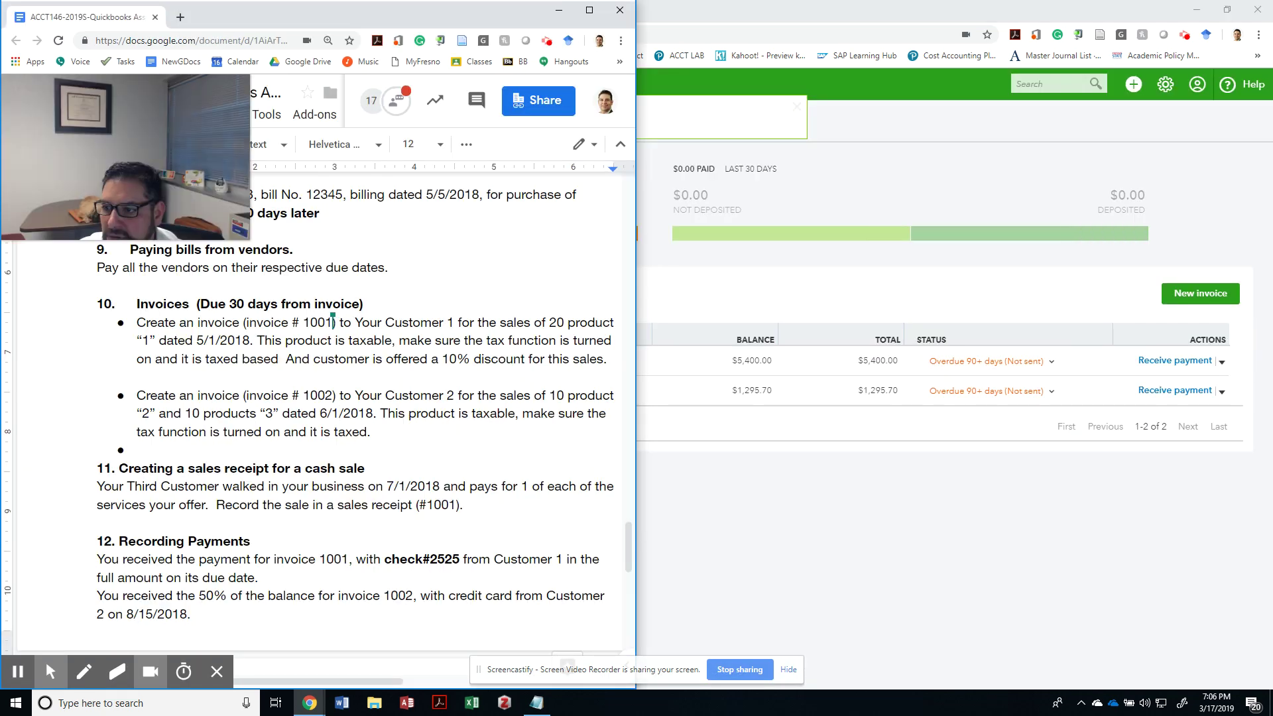
{"action": "left_click", "coordinate": [208, 456]}
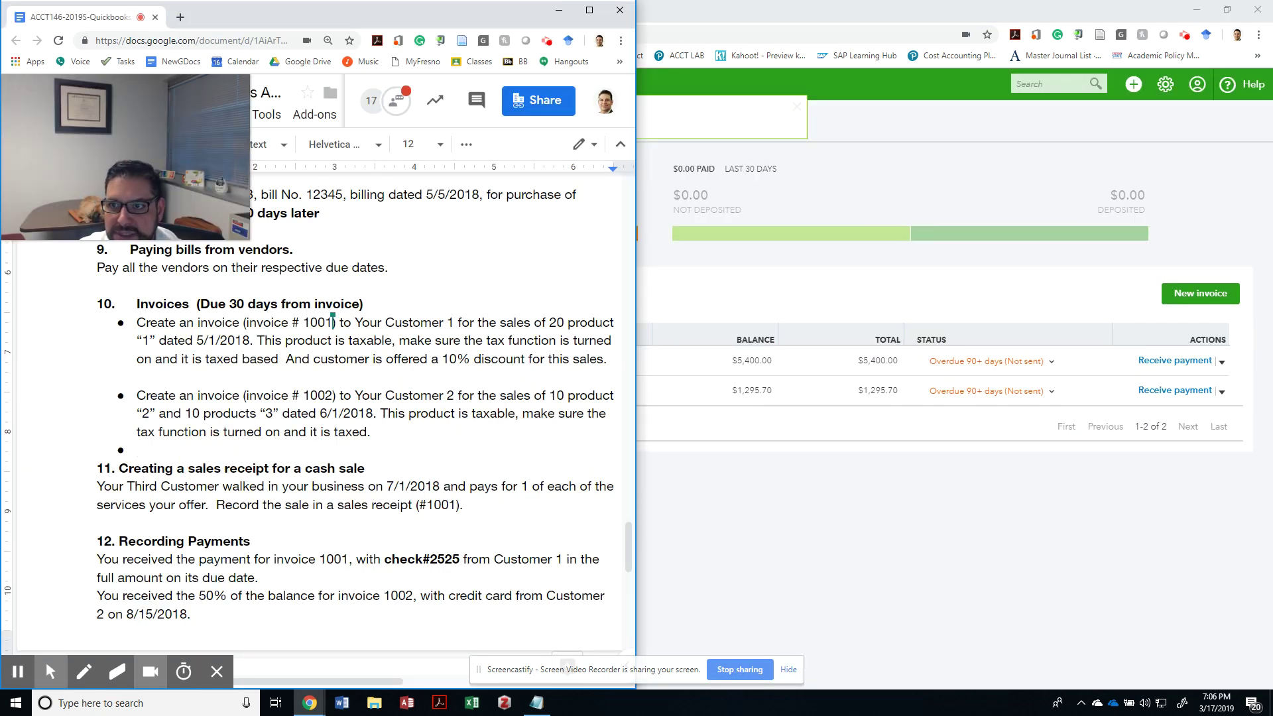
{"action": "key", "text": "alt+Tab"}
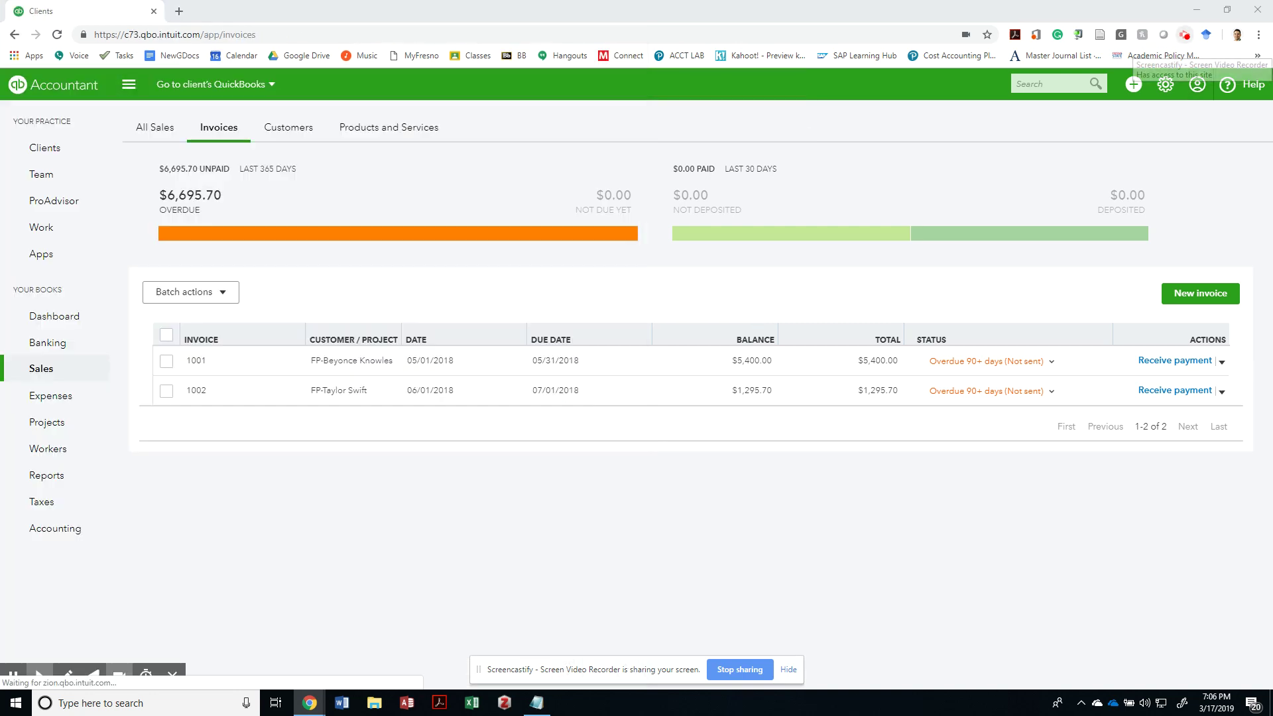